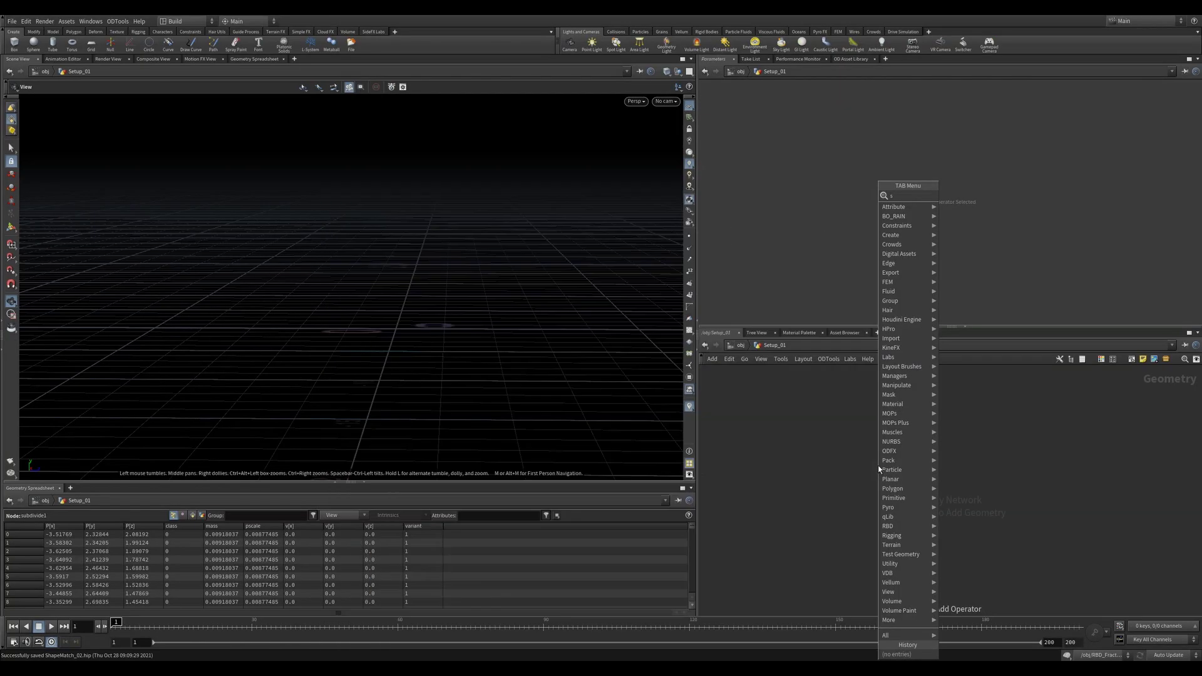
Step: Add a Sphere node and set its primitive type to Polygon
{"action": "type", "text": "phere"}
{"action": "key", "text": "Return"}
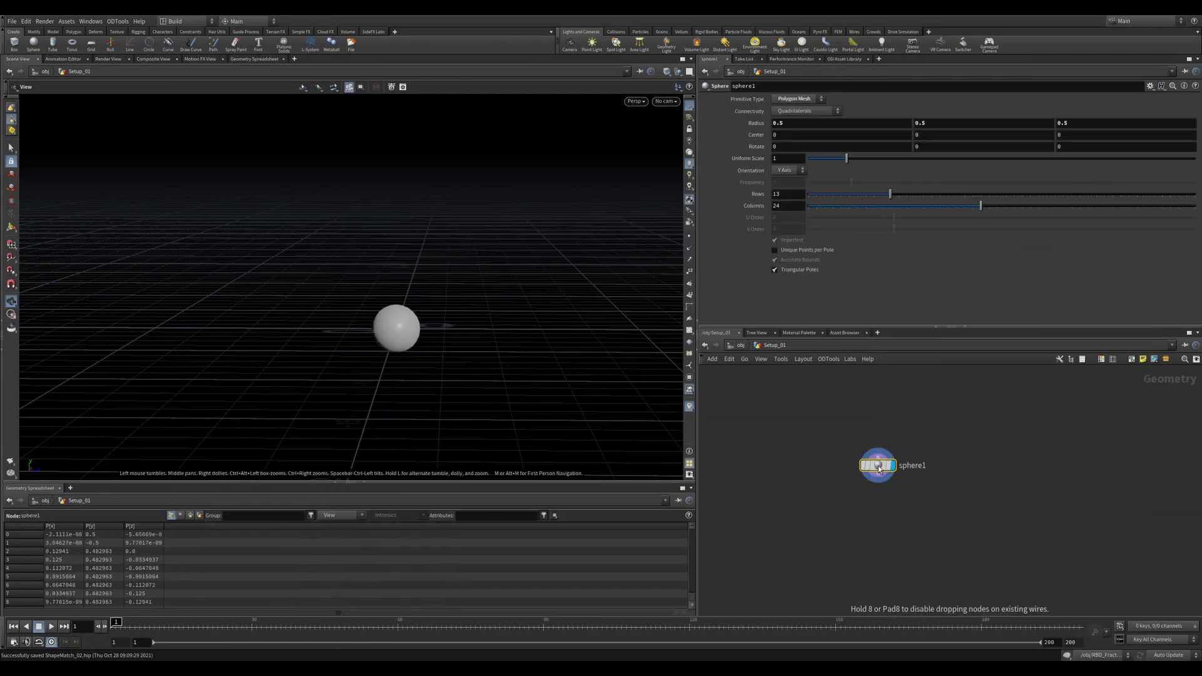
{"action": "left_click", "coordinate": [794, 99]}
{"action": "left_click", "coordinate": [792, 109]}
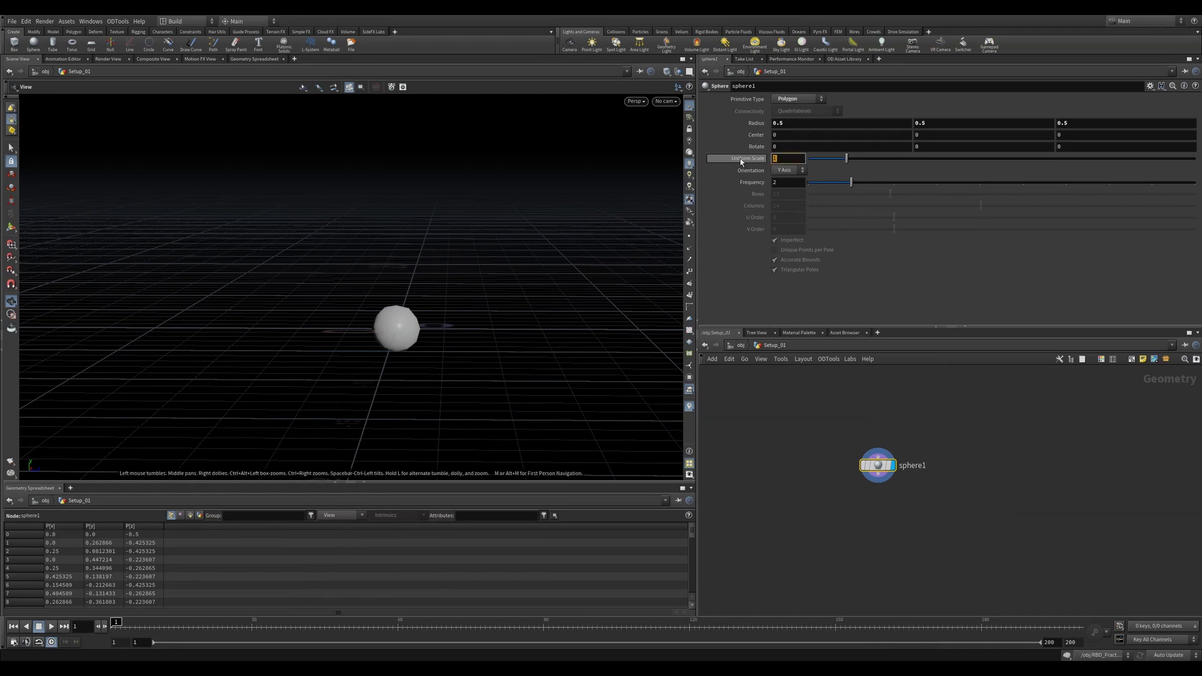
Step: Set the sphere's uniform scale to 0.5, its frequency to 5 and its Y center to 2
{"action": "type", "text": "0.5"}
{"action": "key", "text": "Return"}
{"action": "key", "text": "Tab"}
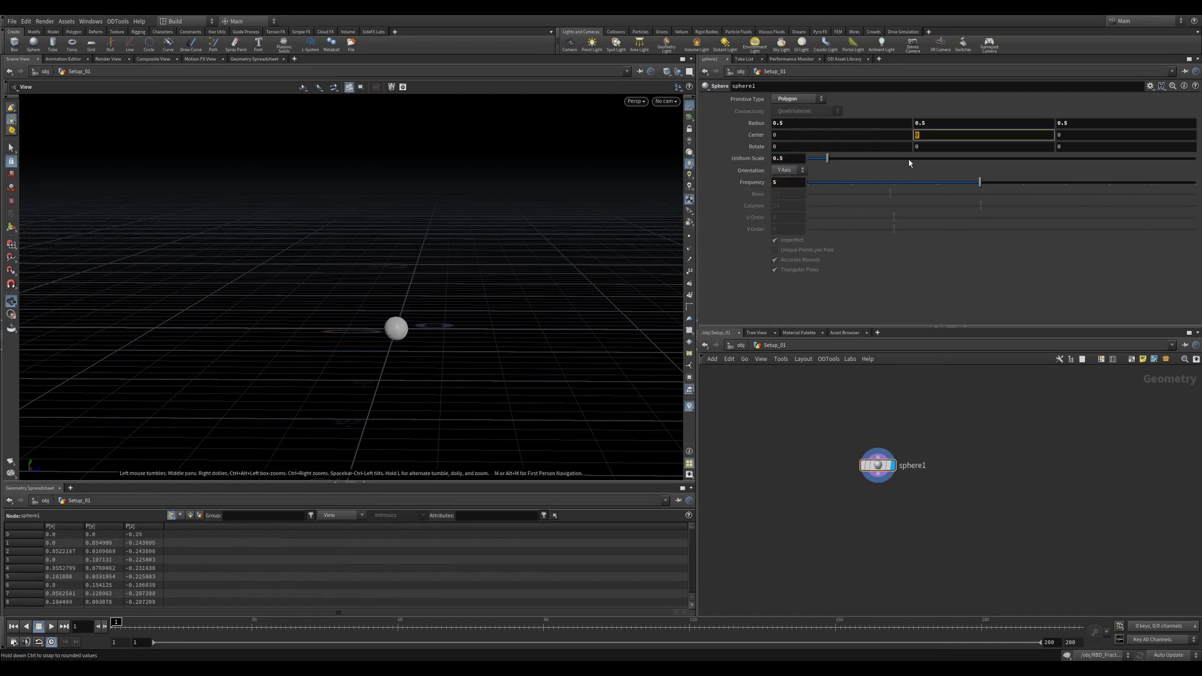
{"action": "left_click_drag", "start_coordinate": [451, 309], "coordinate": [445, 260]}
{"action": "scroll", "coordinate": [443, 246], "scroll_direction": "up", "scroll_amount": 4}
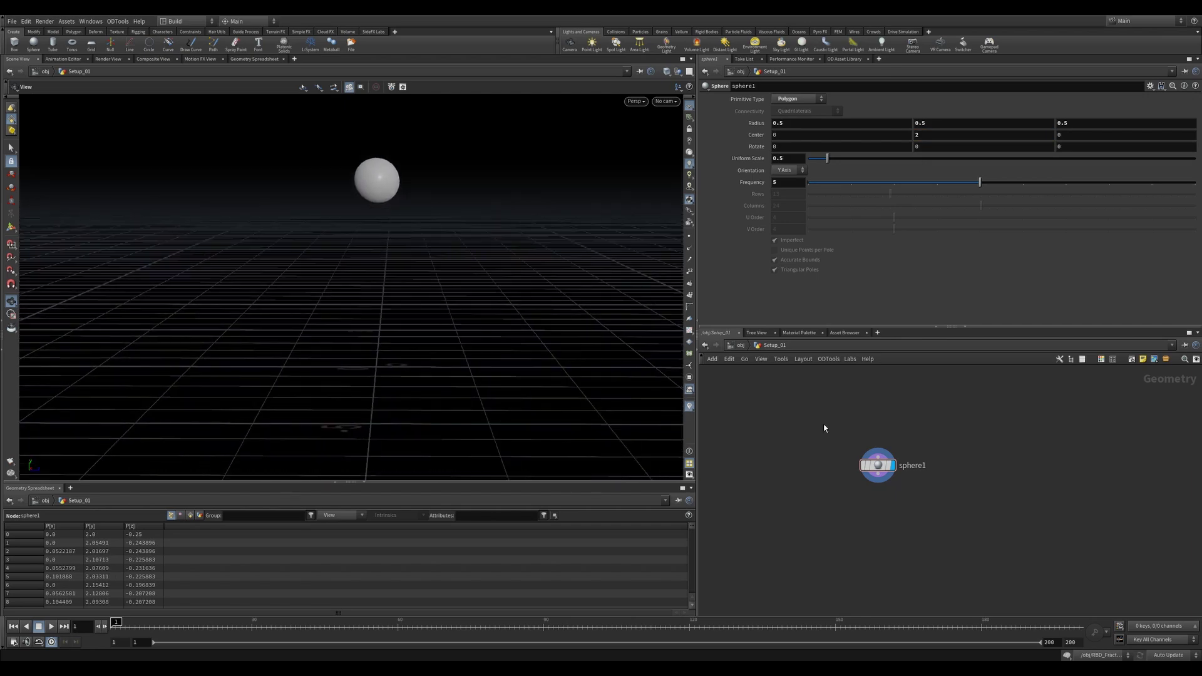
Step: Add a Vellum Constraints node below the sphere and set its constraint type to Shape Match
{"action": "key", "text": "Tab"}
{"action": "type", "text": "vel co"}
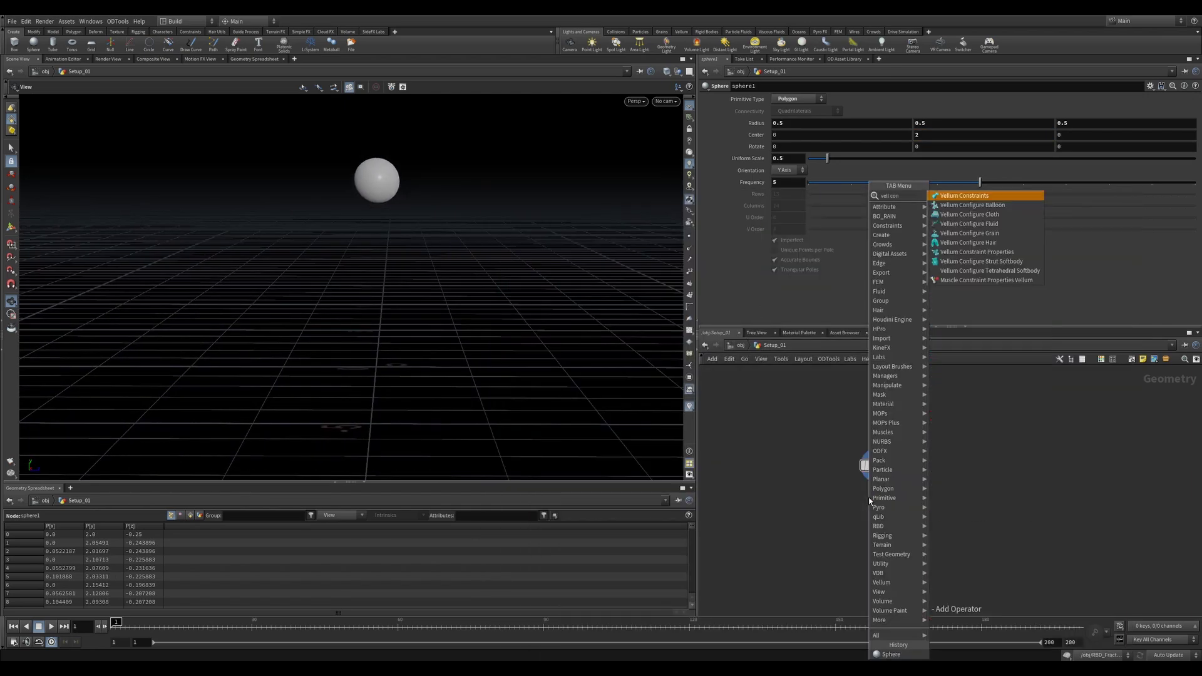
{"action": "key", "text": "Return"}
{"action": "left_click", "coordinate": [869, 500]}
{"action": "left_click", "coordinate": [810, 99]}
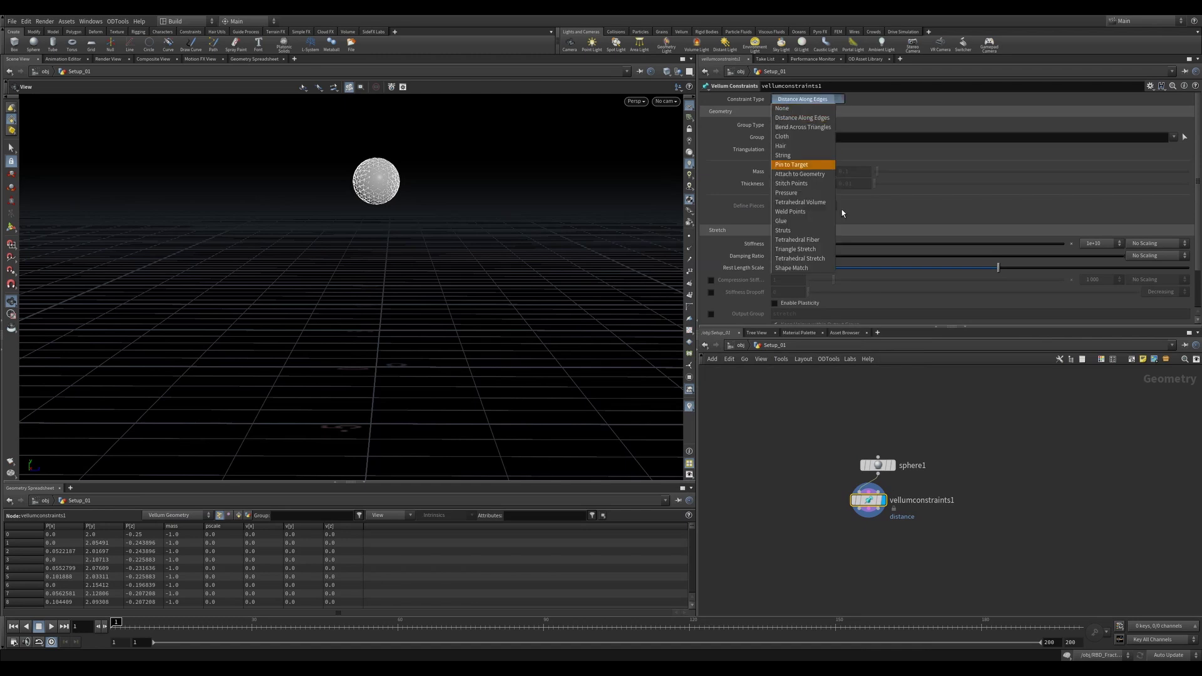
{"action": "left_click", "coordinate": [791, 268]}
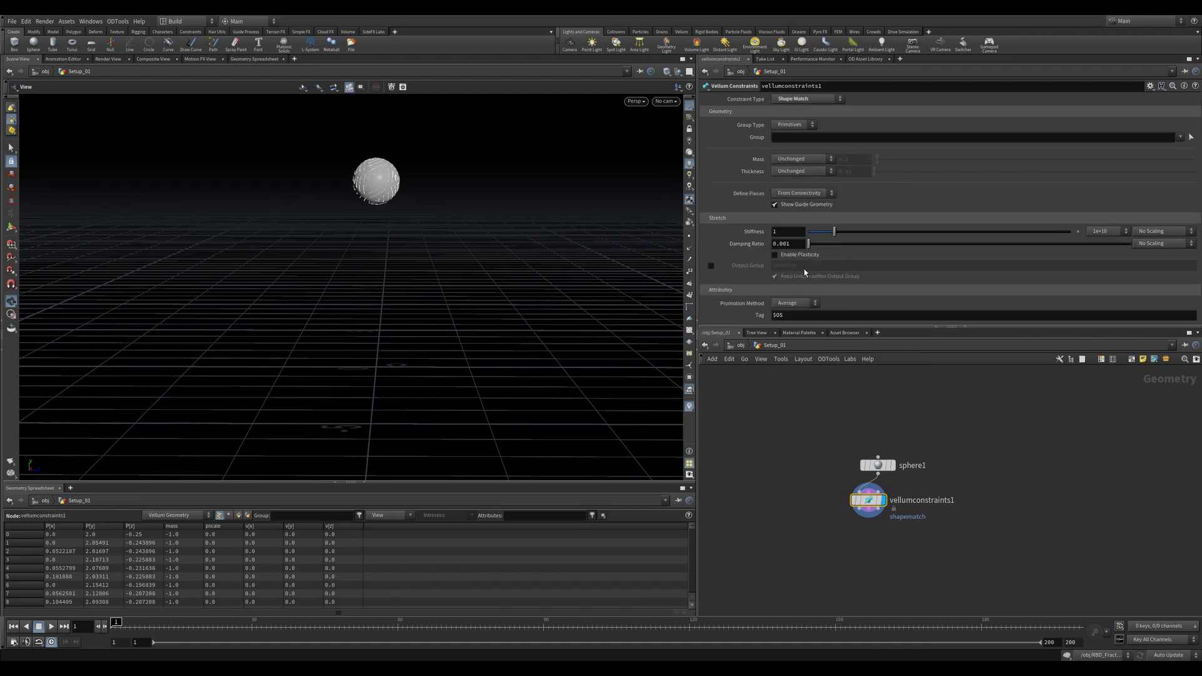
Step: Set the constraints' mass and thickness to Calculate Uniform with a density of 2
{"action": "left_click", "coordinate": [801, 186]}
{"action": "left_click", "coordinate": [803, 183]}
{"action": "left_click", "coordinate": [805, 212]}
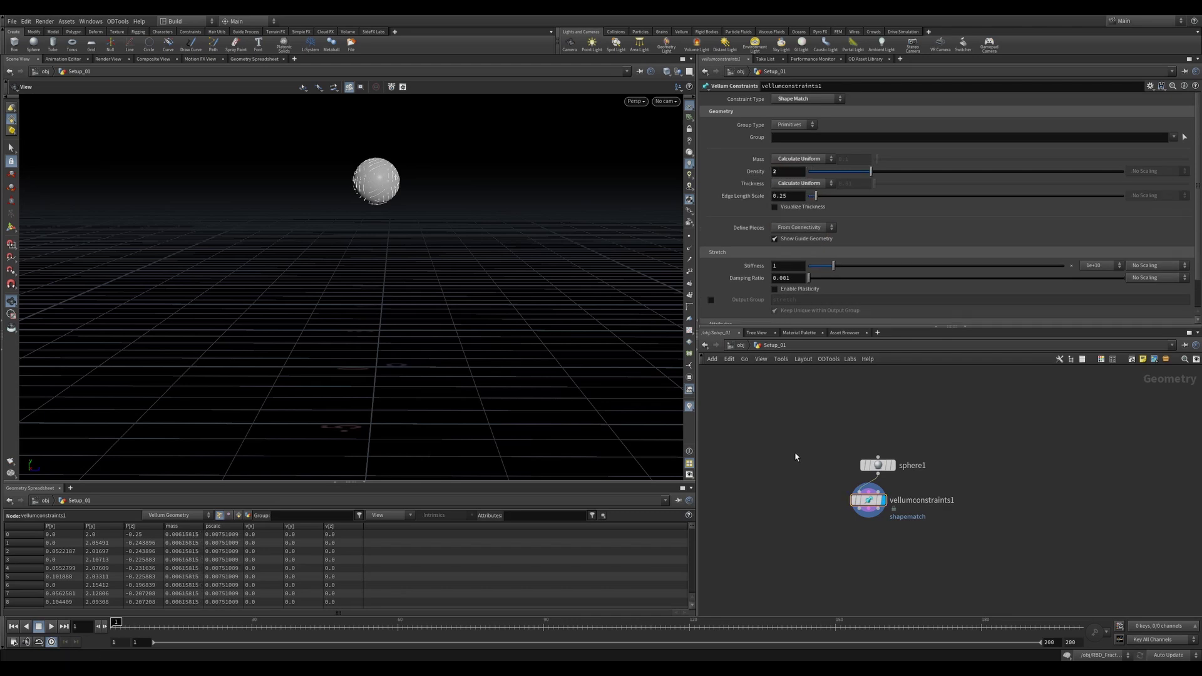
Step: Add a Vellum Solver below the constraints with 4 substeps and the ground position enabled, and play the simulation
{"action": "middle_click_drag", "start_coordinate": [922, 550], "coordinate": [906, 500]}
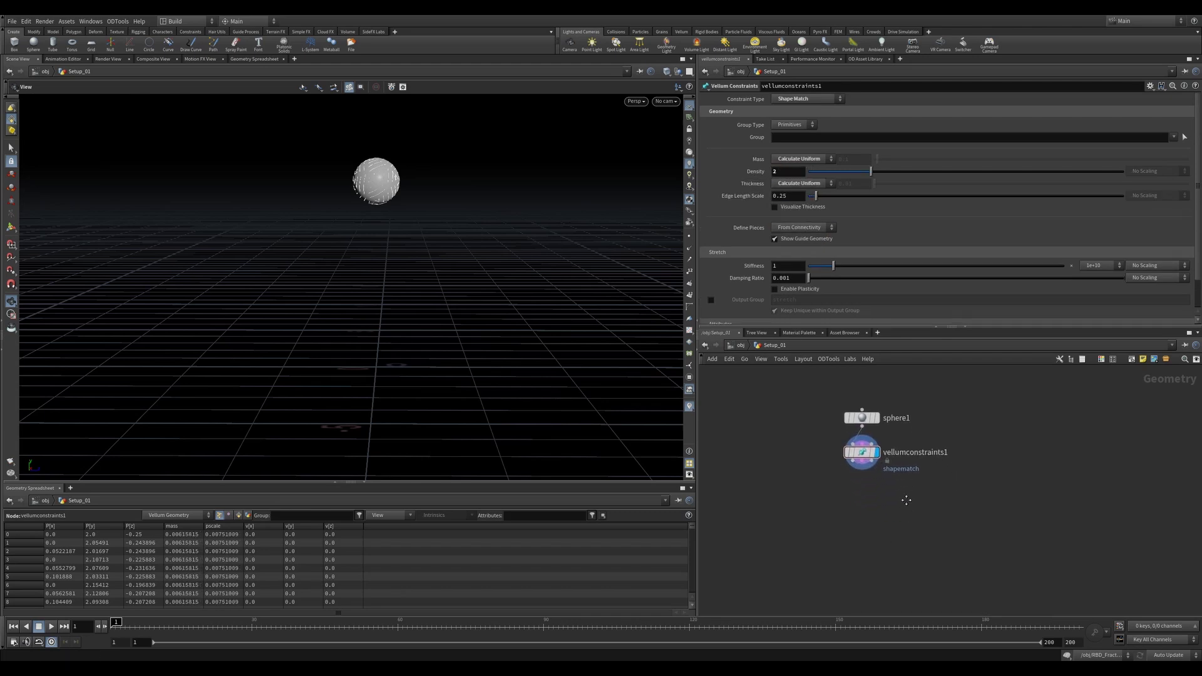
{"action": "left_click_drag", "start_coordinate": [506, 389], "coordinate": [563, 413]}
{"action": "left_click", "coordinate": [856, 467]}
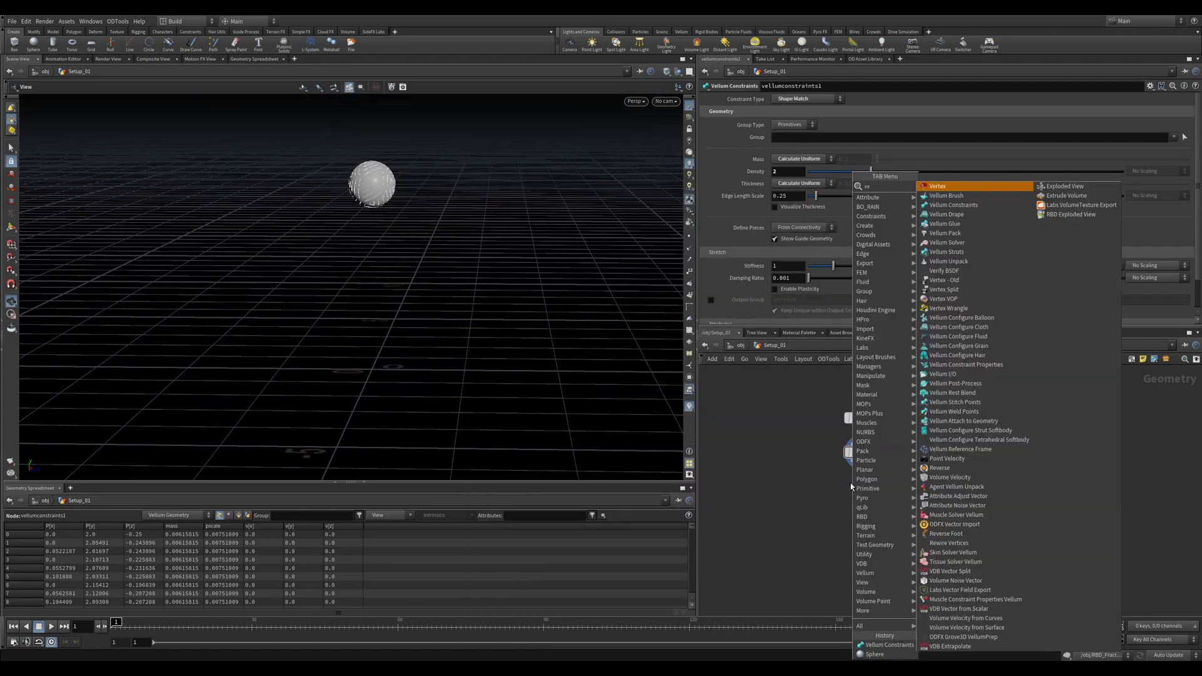
{"action": "left_click", "coordinate": [971, 182]}
{"action": "left_click", "coordinate": [713, 216]}
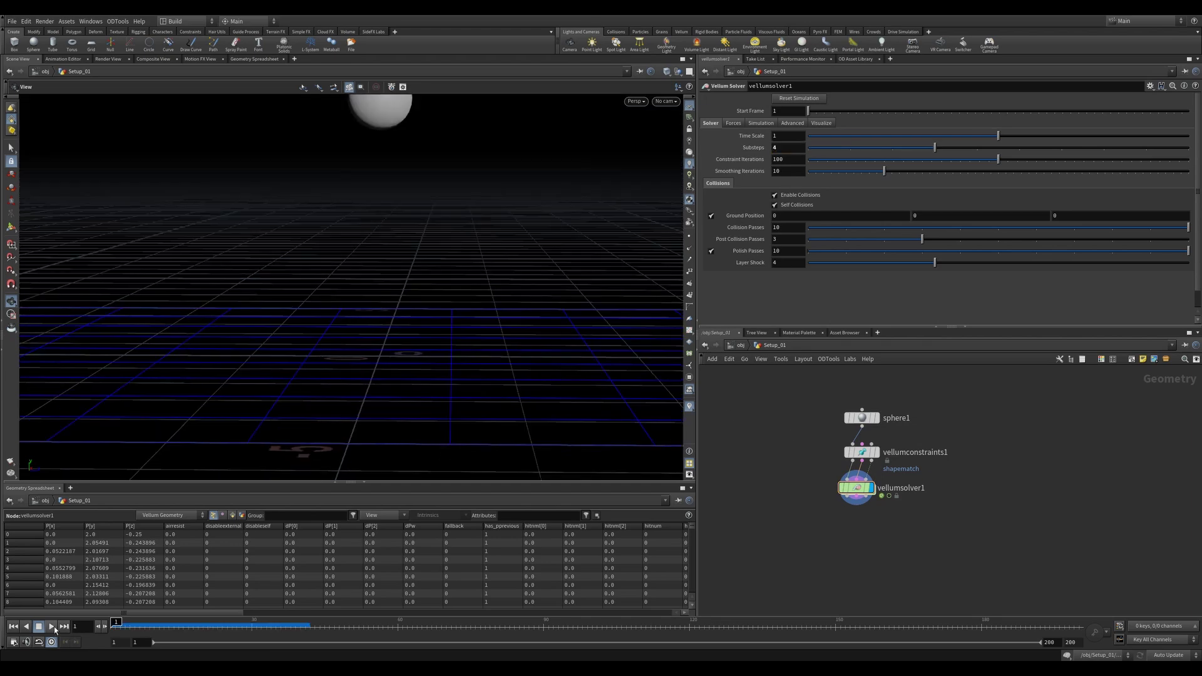
{"action": "left_click", "coordinate": [54, 627]}
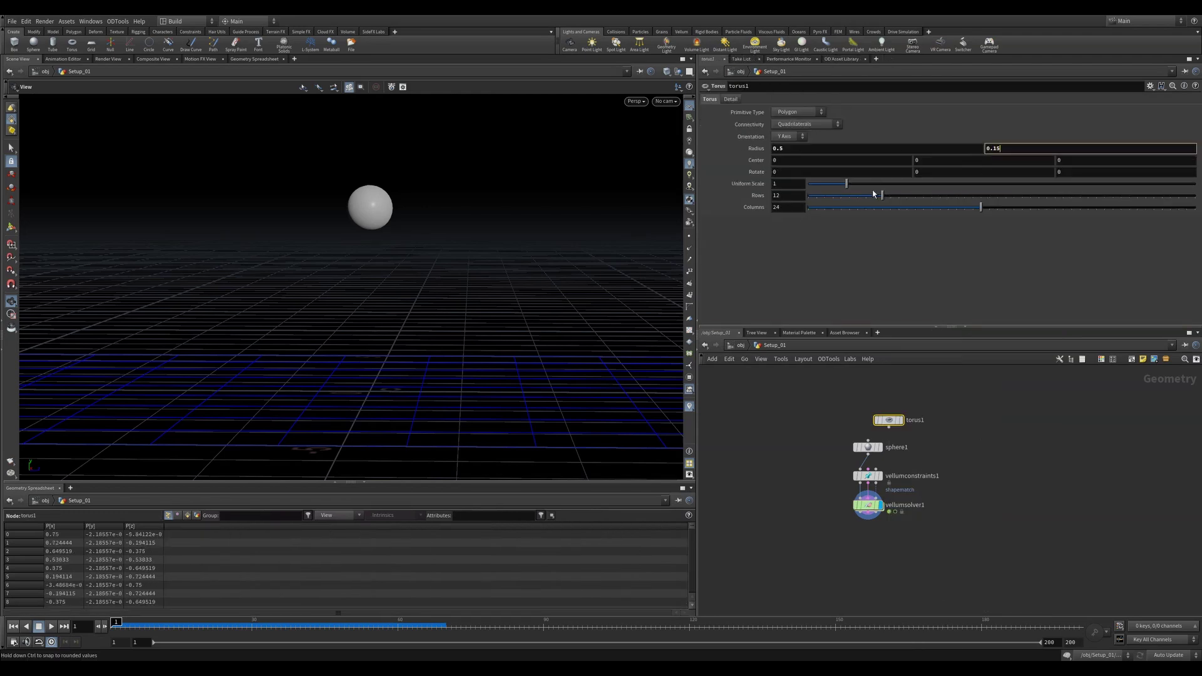
Step: Set the torus's uniform scale to 0.5 and add a Line node with 20 points
{"action": "type", "text": "0.5"}
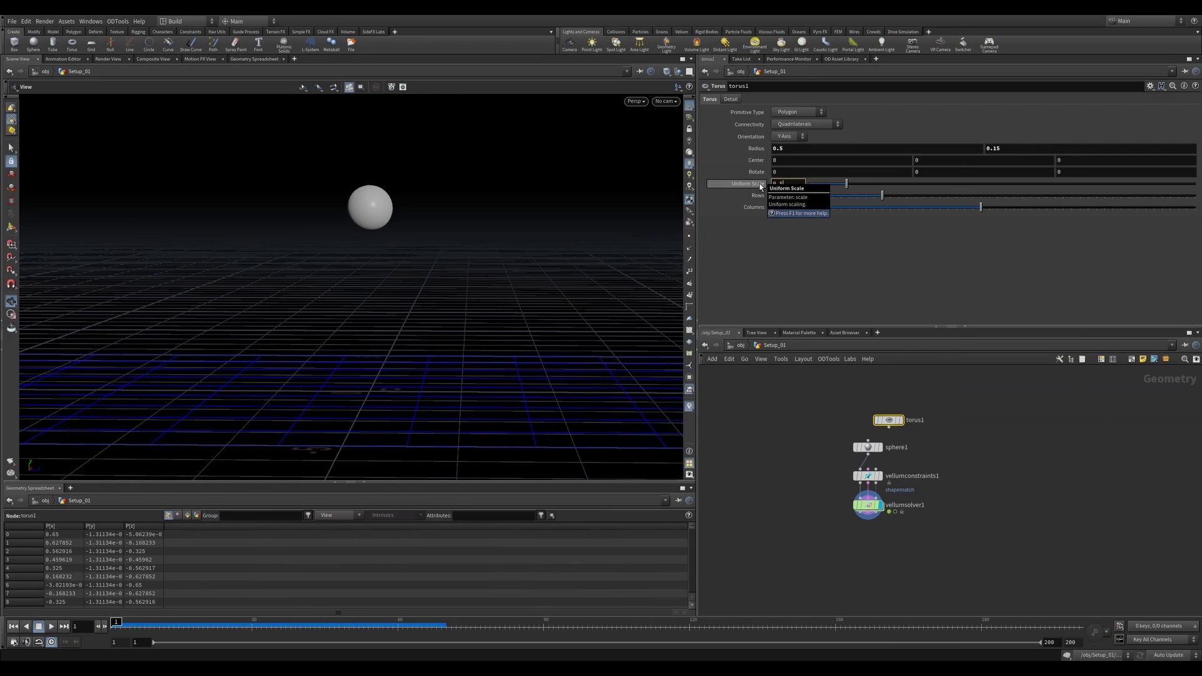
{"action": "key", "text": "Tab"}
{"action": "type", "text": "line"}
{"action": "key", "text": "Return"}
{"action": "left_click", "coordinate": [942, 416]}
{"action": "type", "text": "20"}
{"action": "key", "text": "Return"}
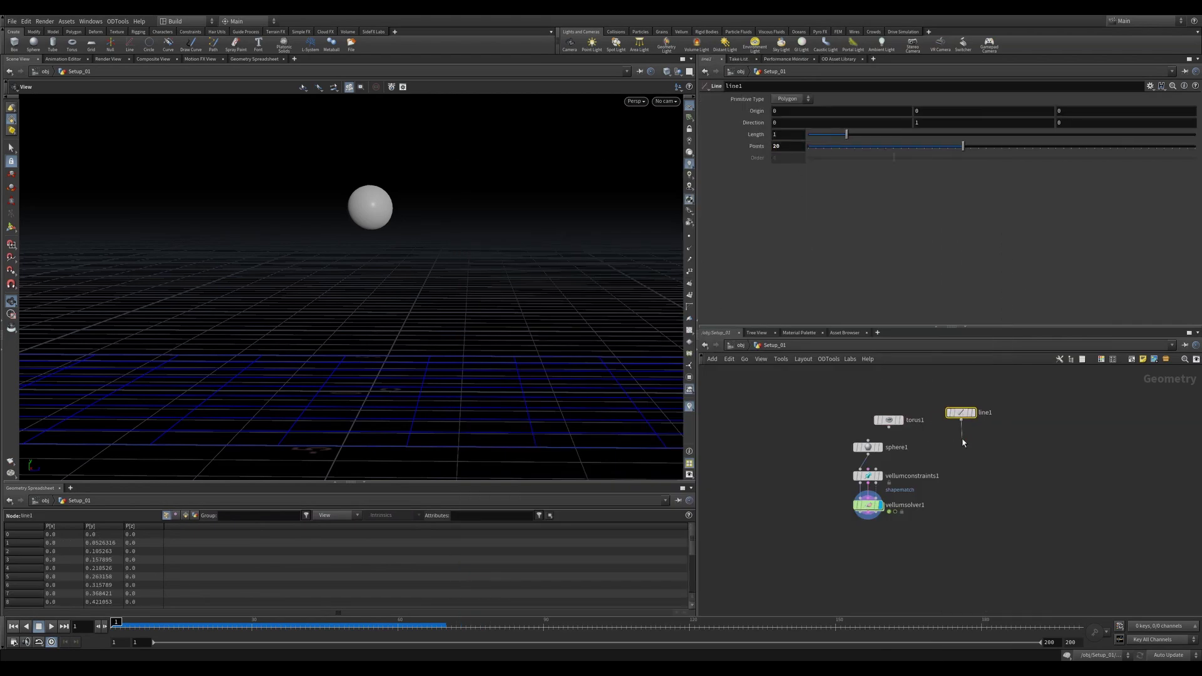
Step: Connect a Sweep node to the line as a Round Tube with 12 columns and Grid end caps
{"action": "left_click_drag", "start_coordinate": [947, 423], "coordinate": [966, 419]}
{"action": "right_click", "coordinate": [961, 420]}
{"action": "type", "text": "swe"}
{"action": "left_click", "coordinate": [1059, 158]}
{"action": "left_click", "coordinate": [973, 441]}
{"action": "left_click", "coordinate": [814, 146]}
{"action": "left_click", "coordinate": [804, 198]}
{"action": "left_click", "coordinate": [780, 267]}
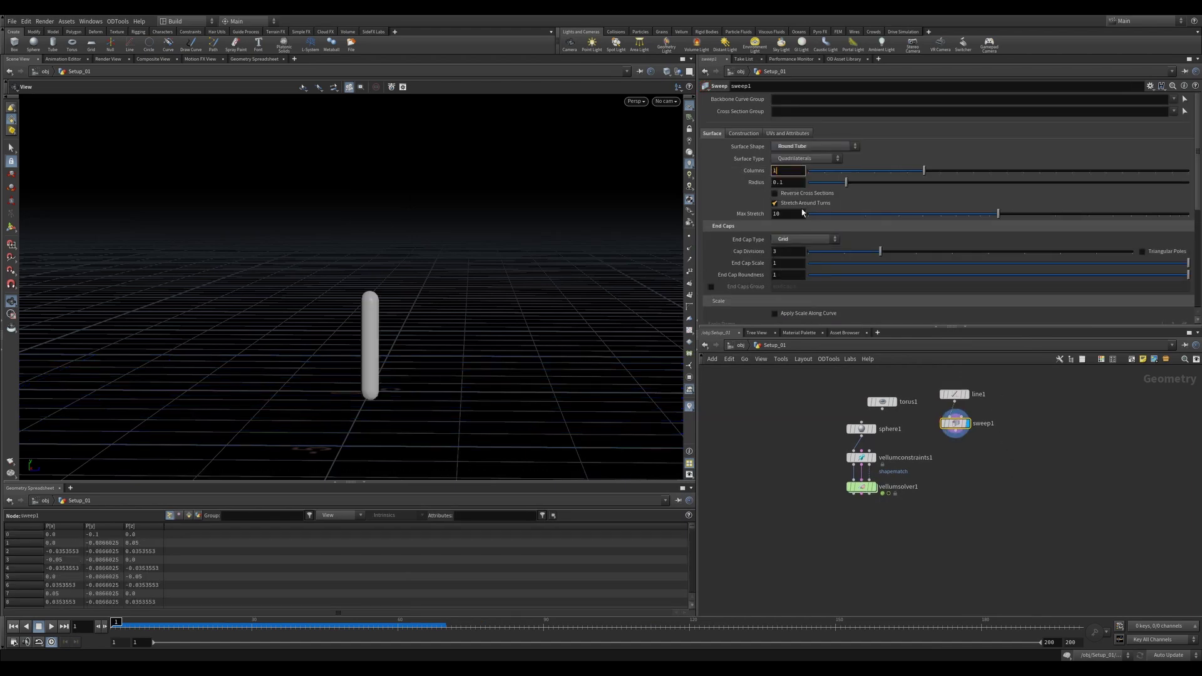
Step: Save the file and add a Match Size node below the sweep
{"action": "key", "text": "ctrl+s"}
{"action": "key", "text": "Tab"}
{"action": "type", "text": "match"}
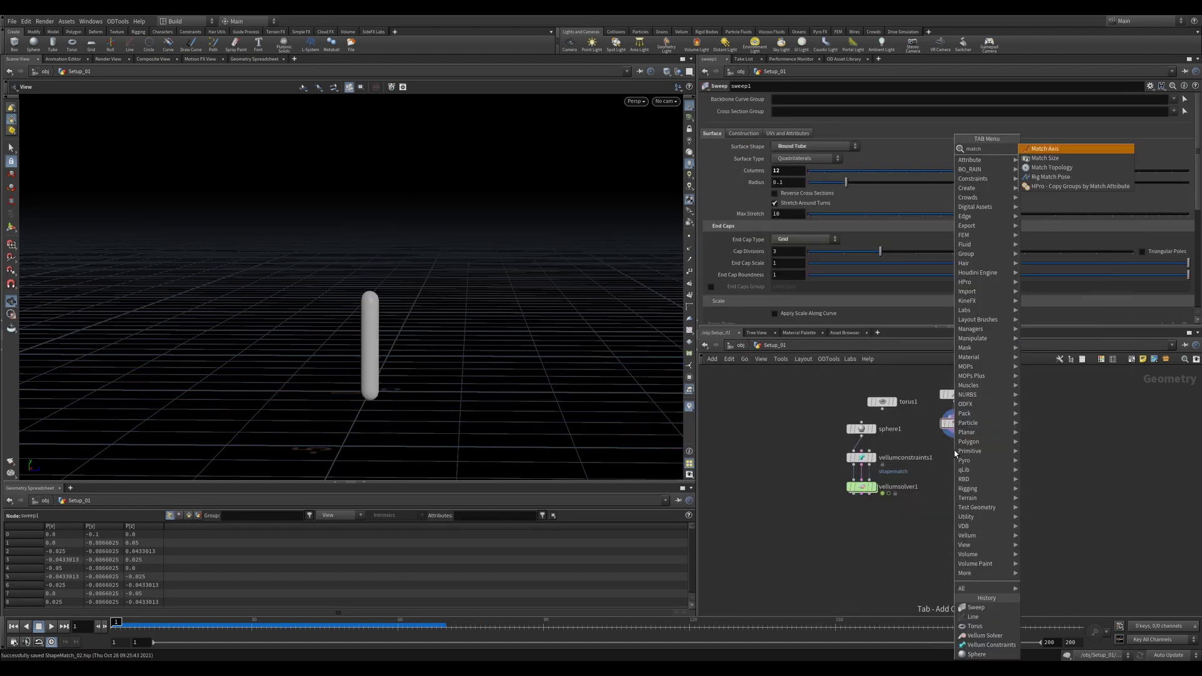
{"action": "key", "text": "Return"}
{"action": "left_click", "coordinate": [955, 452]}
{"action": "left_click", "coordinate": [966, 452]}
Step: Merge the torus, the sphere and the match-sized tube with a Merge node
{"action": "left_click_drag", "start_coordinate": [897, 521], "coordinate": [861, 516]}
{"action": "key", "text": "Tab"}
{"action": "type", "text": "merge"}
{"action": "key", "text": "Return"}
{"action": "left_click", "coordinate": [901, 462]}
{"action": "left_click_drag", "start_coordinate": [861, 436], "coordinate": [900, 457]}
Step: Add a Connectivity node below the merge and name its attribute variant
{"action": "key", "text": "Tab"}
{"action": "type", "text": "conn"}
{"action": "key", "text": "Return"}
{"action": "left_click", "coordinate": [901, 492]}
{"action": "left_click", "coordinate": [914, 493]}
{"action": "middle_click_drag", "start_coordinate": [913, 493], "coordinate": [910, 473]}
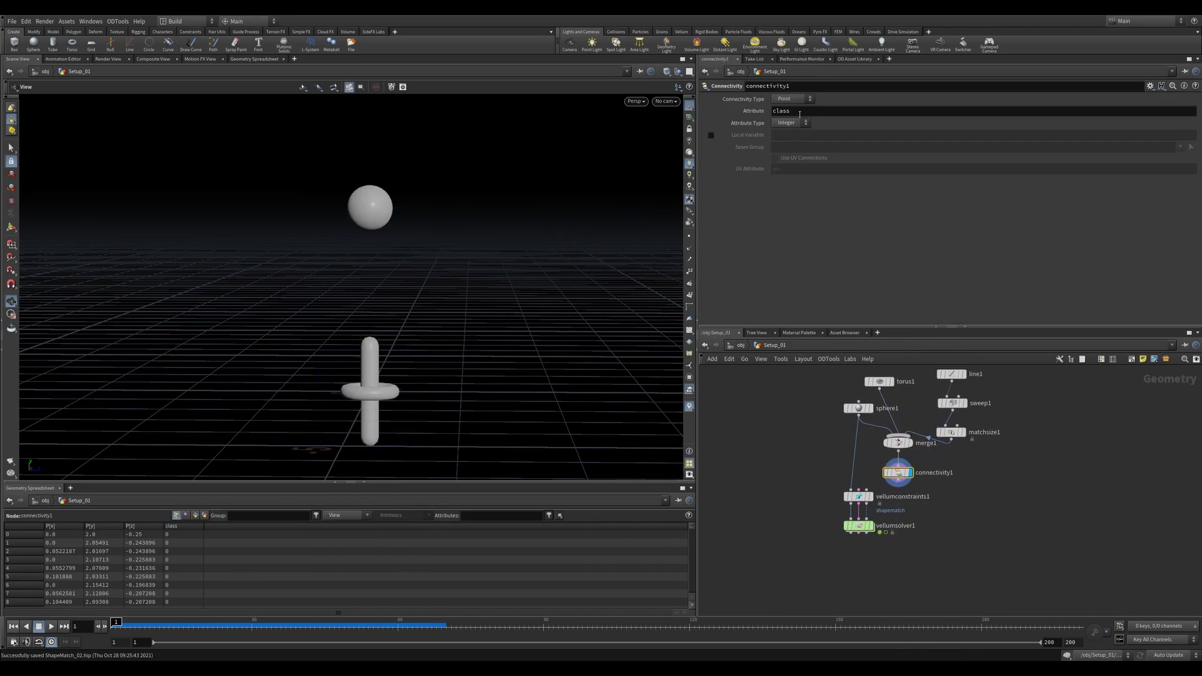
{"action": "left_click_drag", "start_coordinate": [798, 112], "coordinate": [761, 117]}
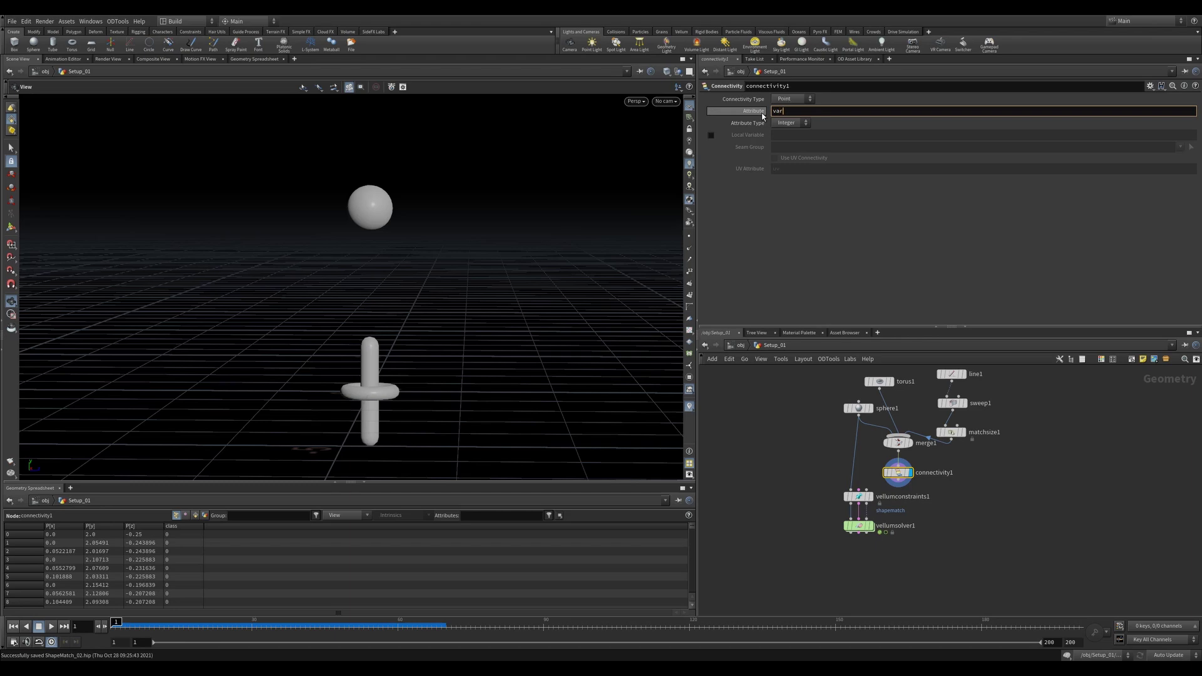
Step: Add a separate Attribute Randomize node and enable Visualize as Points in its options
{"action": "key", "text": "Tab"}
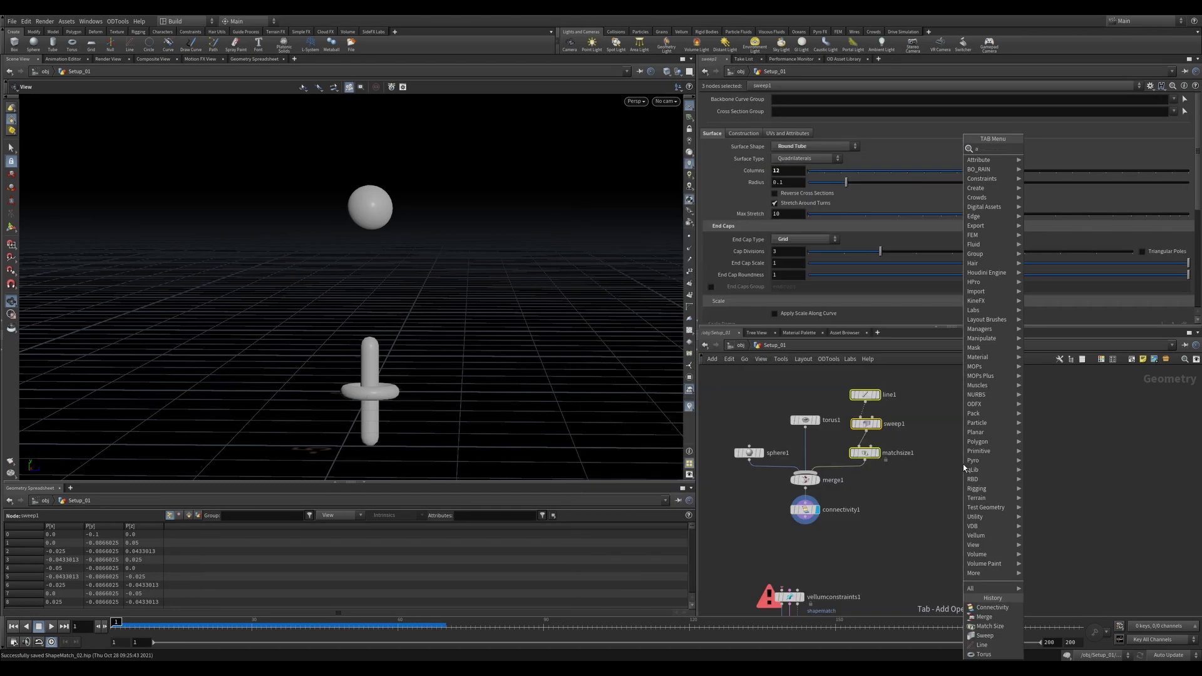
{"action": "type", "text": "rand"}
{"action": "key", "text": "Return"}
{"action": "left_click", "coordinate": [963, 465]}
{"action": "left_click", "coordinate": [747, 171]}
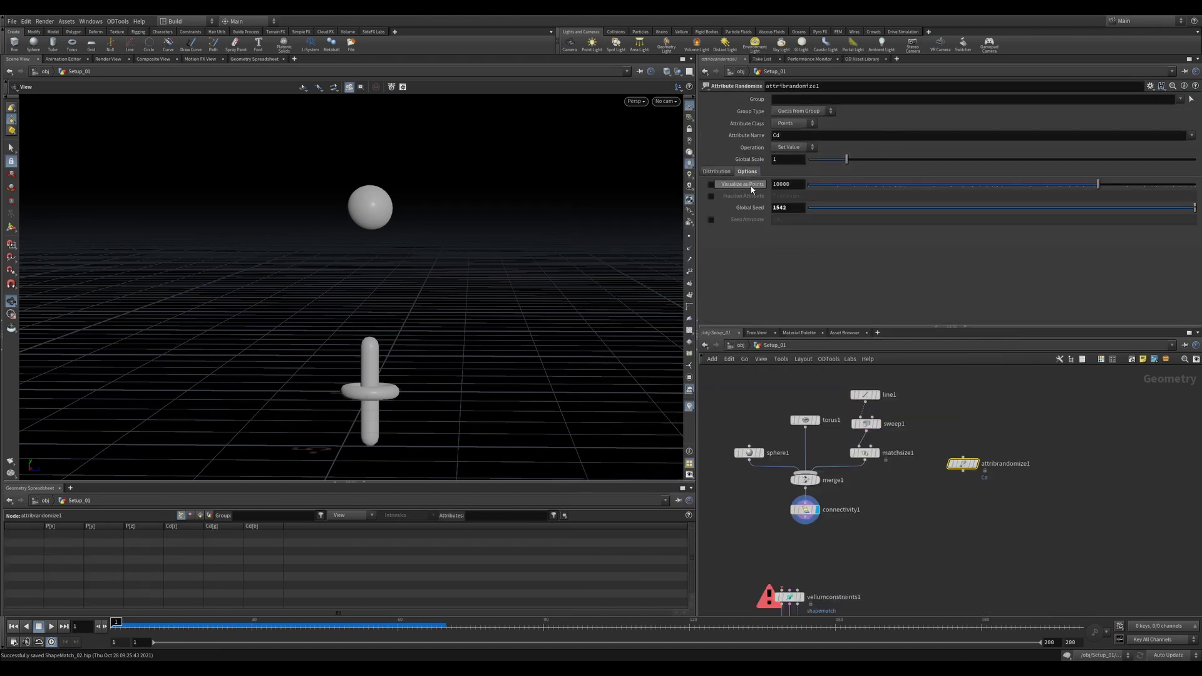
{"action": "left_click", "coordinate": [711, 185]}
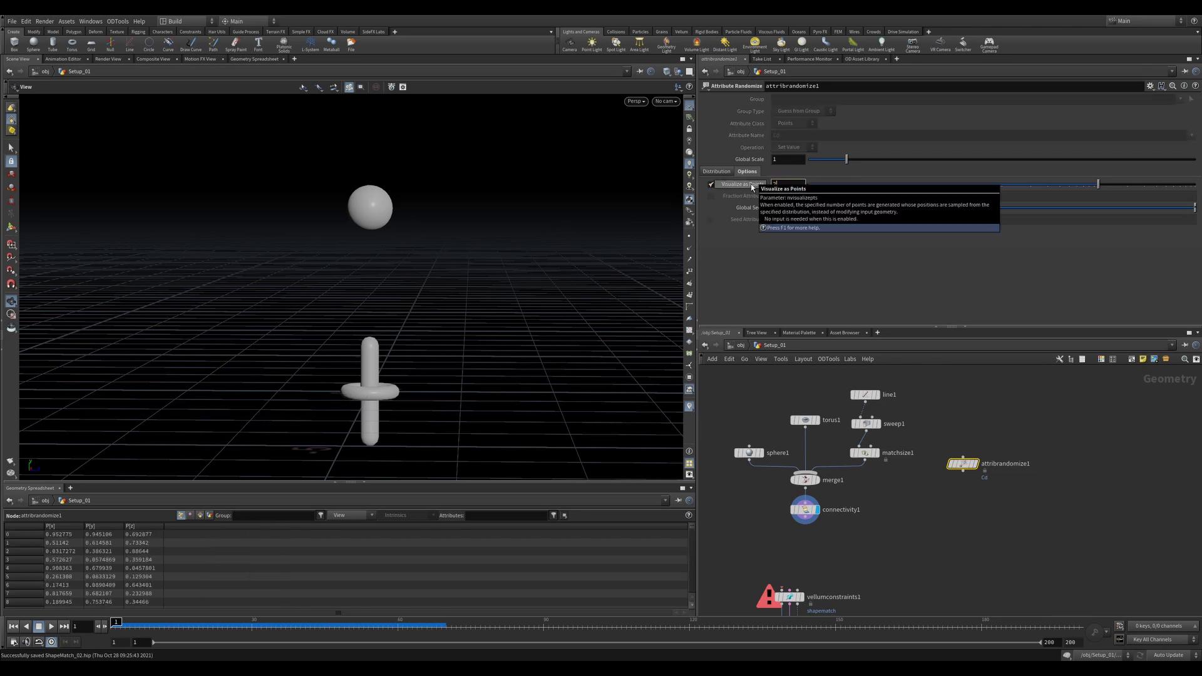
Step: Set the point generator's distribution to Inside Sphere, display the node and set its global scale to 1.28
{"action": "left_click", "coordinate": [716, 171]}
{"action": "left_click", "coordinate": [814, 184]}
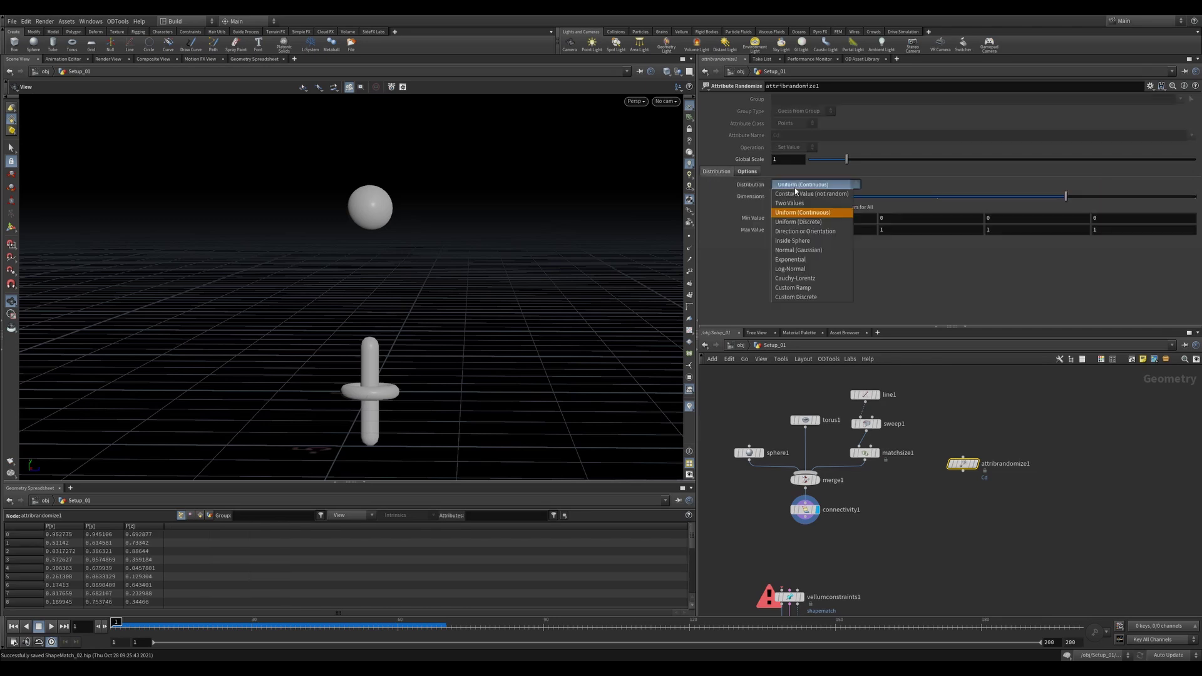
{"action": "left_click", "coordinate": [811, 236]}
{"action": "middle_click_drag", "start_coordinate": [445, 319], "coordinate": [491, 279]}
{"action": "left_click_drag", "start_coordinate": [491, 278], "coordinate": [496, 291]}
{"action": "left_click_drag", "start_coordinate": [967, 464], "coordinate": [981, 474]}
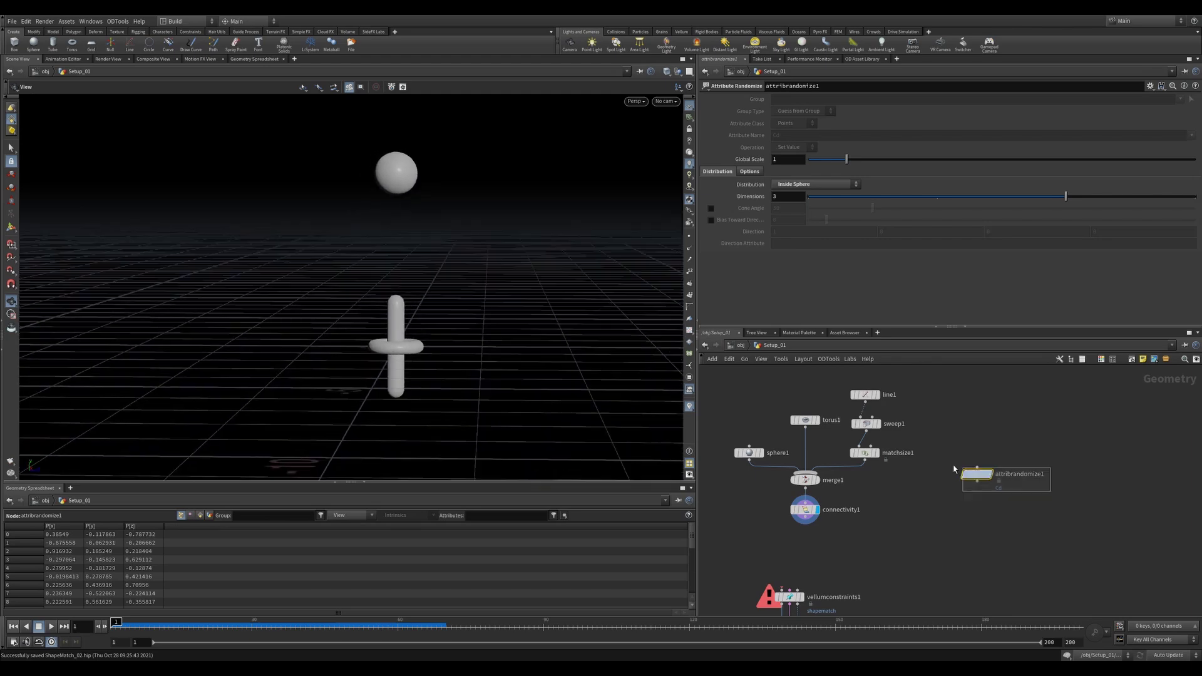
{"action": "left_click", "coordinate": [990, 473]}
{"action": "left_click_drag", "start_coordinate": [421, 295], "coordinate": [419, 298]}
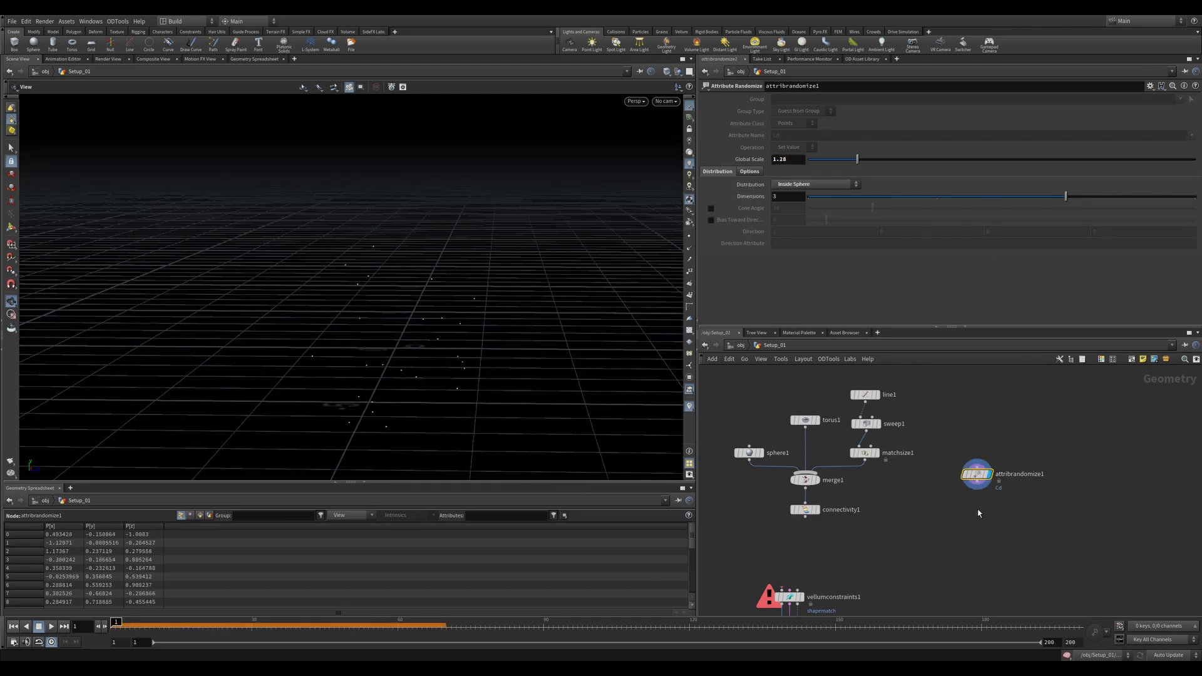
Step: Add a second Attribute Randomize node below the point generator
{"action": "middle_click_drag", "start_coordinate": [978, 510], "coordinate": [973, 475]}
{"action": "left_click", "coordinate": [971, 445]}
{"action": "key", "text": "Tab"}
{"action": "type", "text": "arand"}
{"action": "key", "text": "Return"}
{"action": "left_click", "coordinate": [968, 471]}
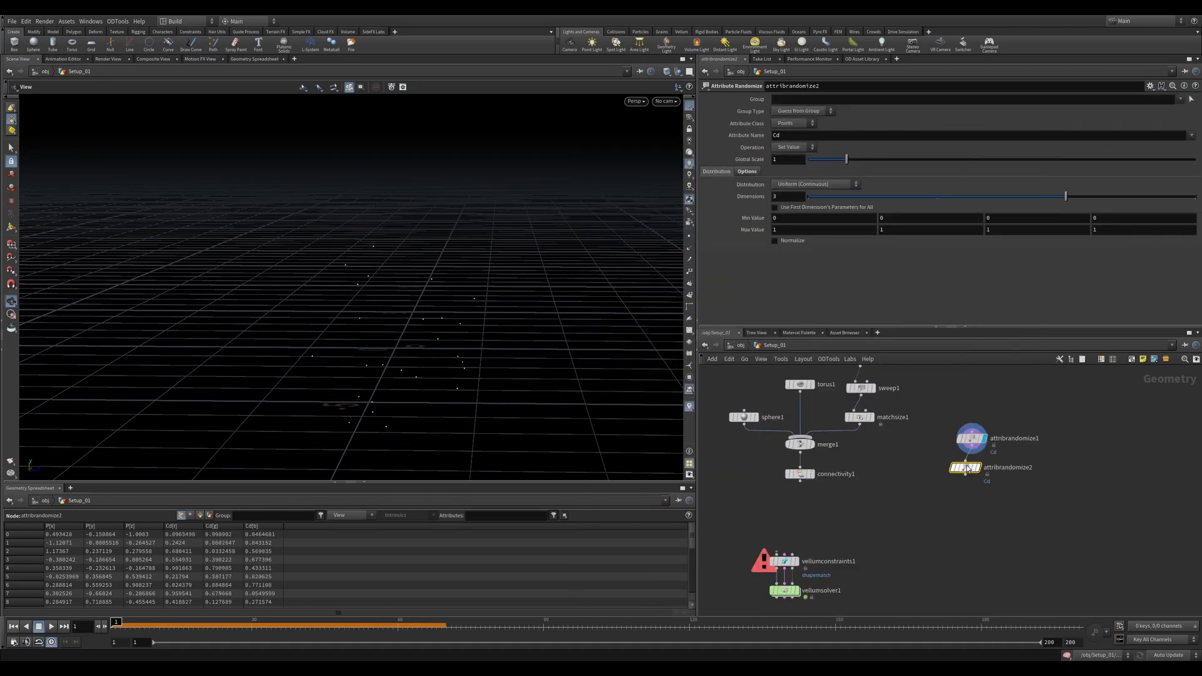
Step: Make the second node randomize pscale in one dimension, from a minimum of 0.4 to a maximum of 1.5
{"action": "left_click", "coordinate": [822, 196]}
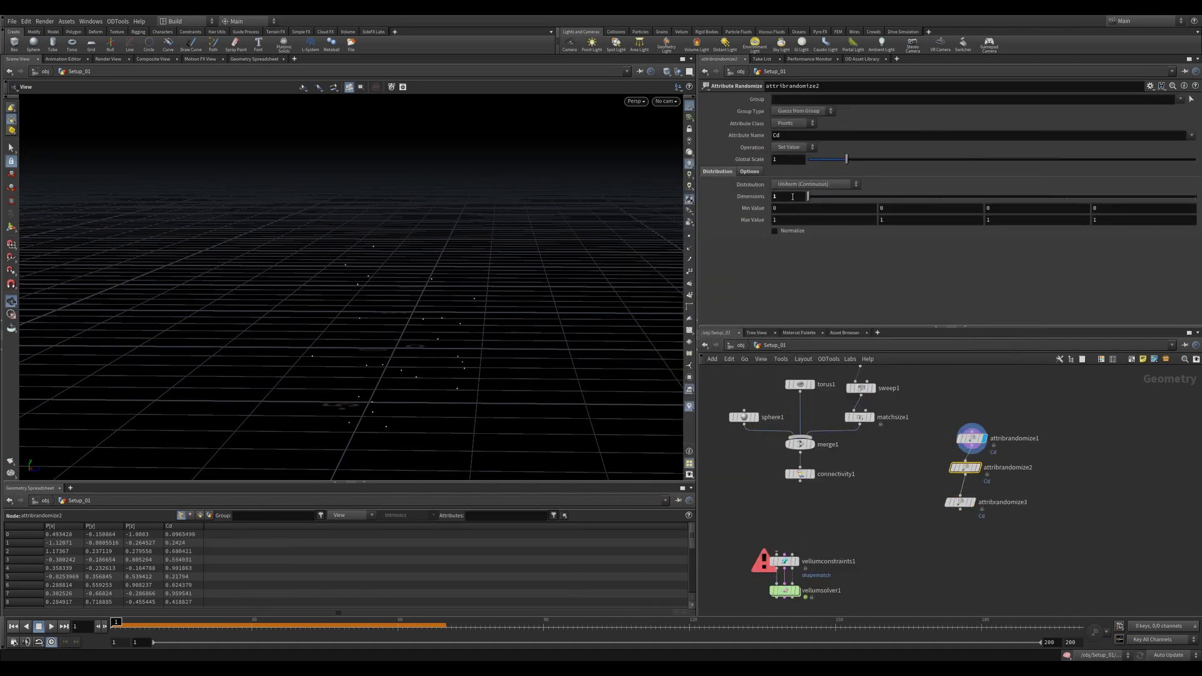
{"action": "left_click_drag", "start_coordinate": [786, 136], "coordinate": [756, 141]}
{"action": "type", "text": "pscale"}
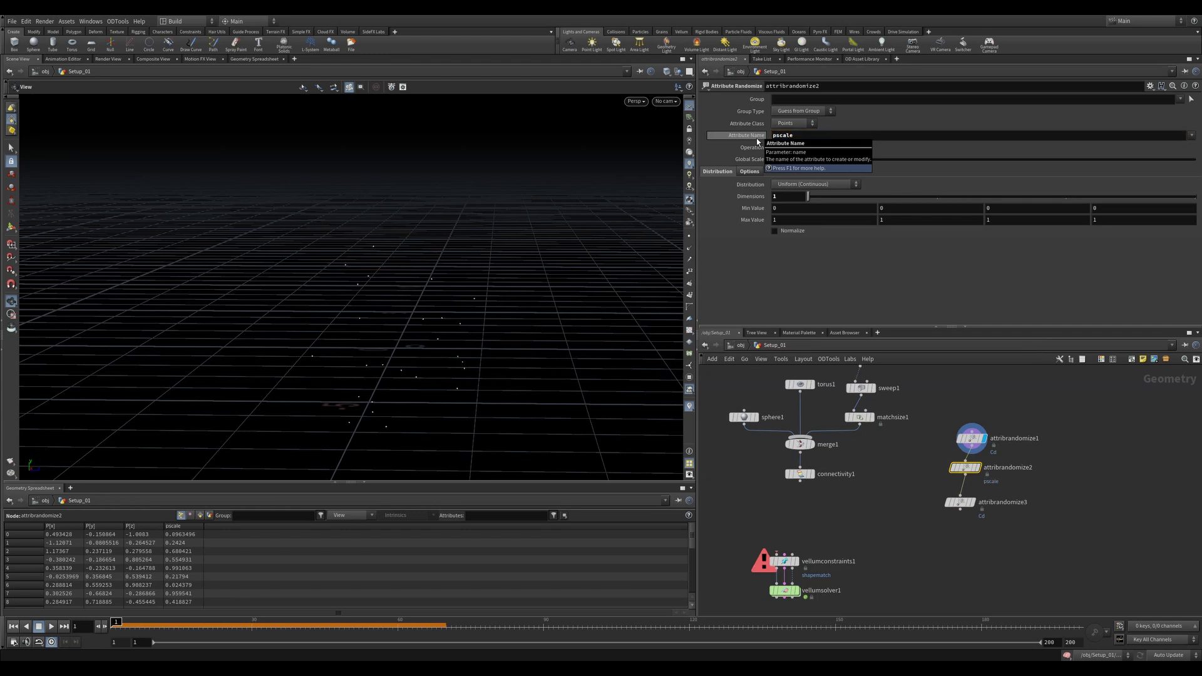
{"action": "type", "text": "0.4"}
{"action": "left_click_drag", "start_coordinate": [782, 221], "coordinate": [744, 224]}
{"action": "type", "text": "1.5"}
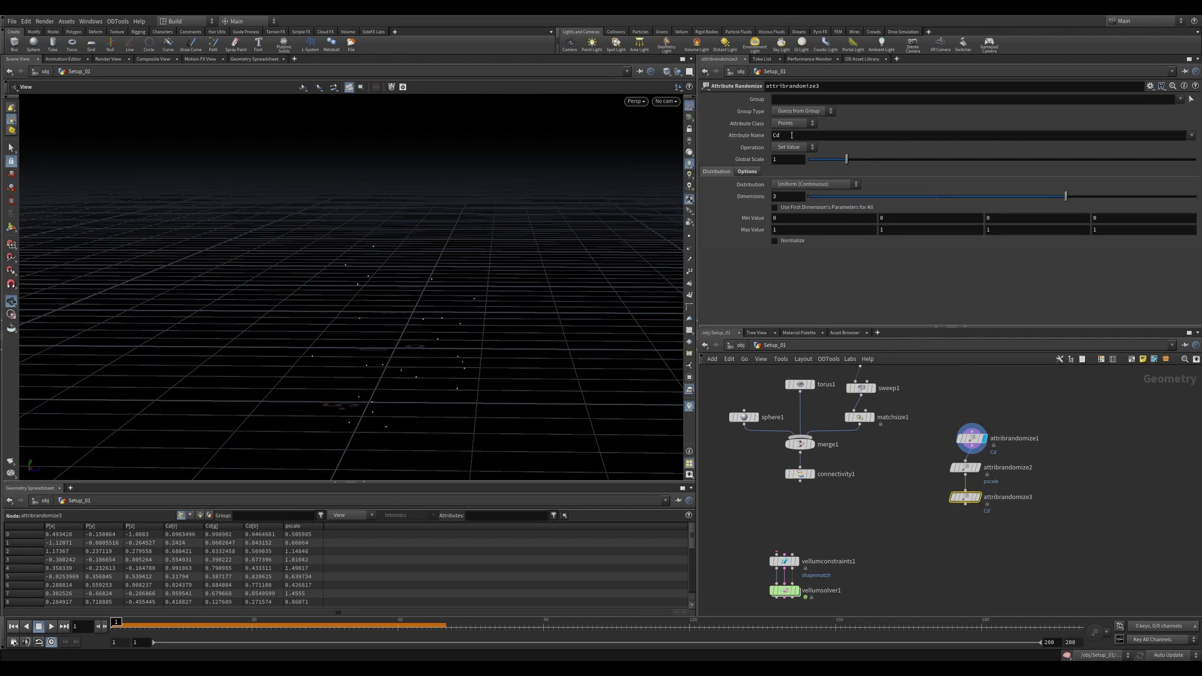
Step: Make the third Attribute Randomize node randomize orient in four dimensions with the Inside Sphere distribution
{"action": "double_click", "coordinate": [791, 136]}
{"action": "type", "text": "orient"}
{"action": "left_click", "coordinate": [830, 184]}
{"action": "left_click", "coordinate": [832, 241]}
Step: Add a Transform node after the orient randomization and raise the points 4 units in Y
{"action": "middle_click_drag", "start_coordinate": [929, 502], "coordinate": [934, 453]}
{"action": "left_click", "coordinate": [946, 490]}
{"action": "key", "text": "Tab"}
{"action": "mouse_move", "coordinate": [1001, 282]}
{"action": "left_click", "coordinate": [1058, 169]}
{"action": "left_click", "coordinate": [963, 492]}
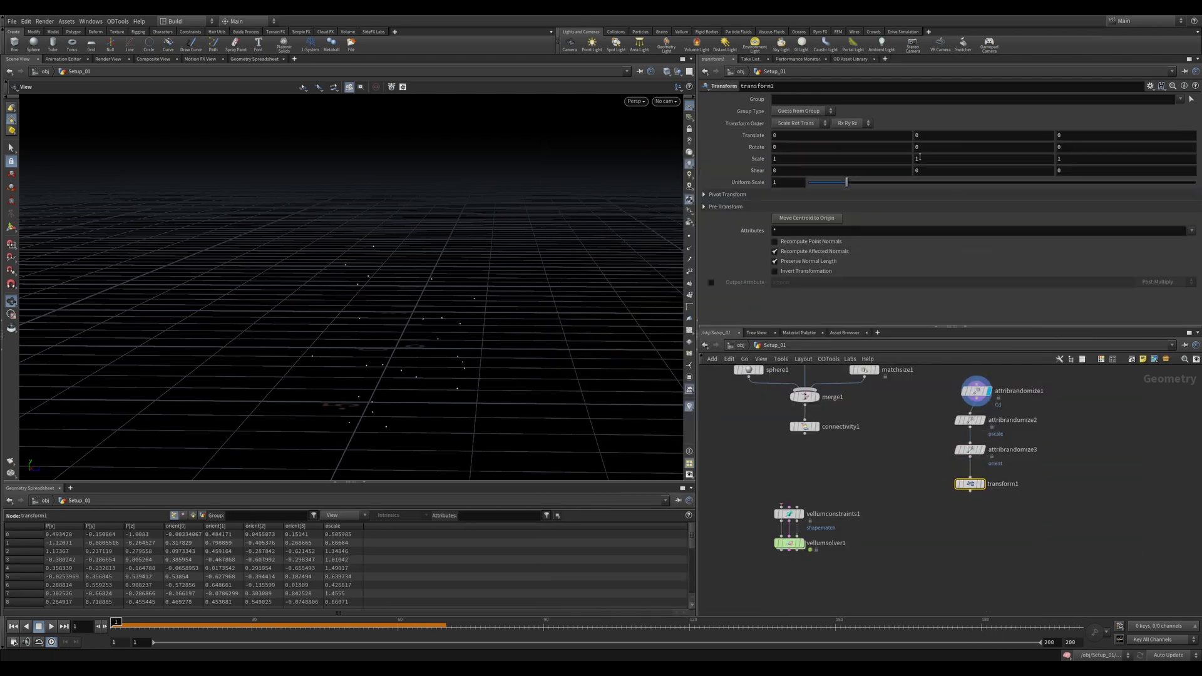
Step: Add an Attribute from Pieces node fed by the connectivity pieces and the transformed points, and display it
{"action": "key", "text": "Tab"}
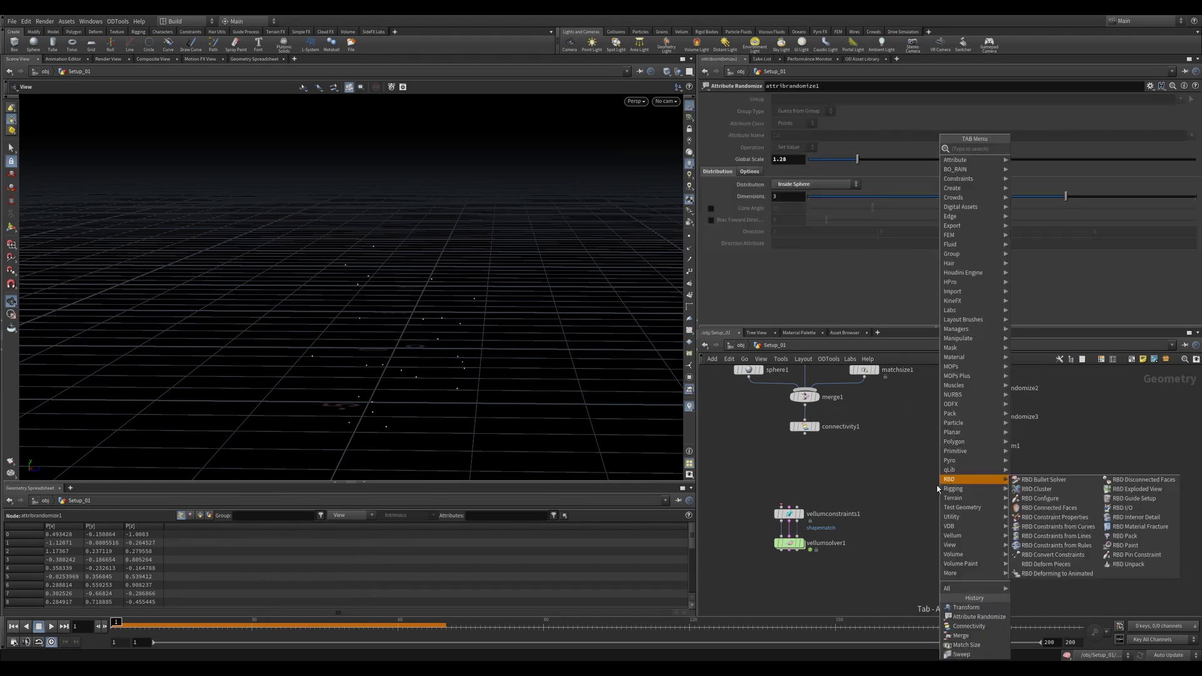
{"action": "type", "text": "afp"}
{"action": "key", "text": "Return"}
{"action": "left_click", "coordinate": [936, 485]}
{"action": "left_click_drag", "start_coordinate": [805, 433], "coordinate": [972, 453]}
{"action": "left_click", "coordinate": [948, 485]}
Step: Set the piece attribute to variant and change the mode that assigns the pieces to the points
{"action": "double_click", "coordinate": [779, 99]}
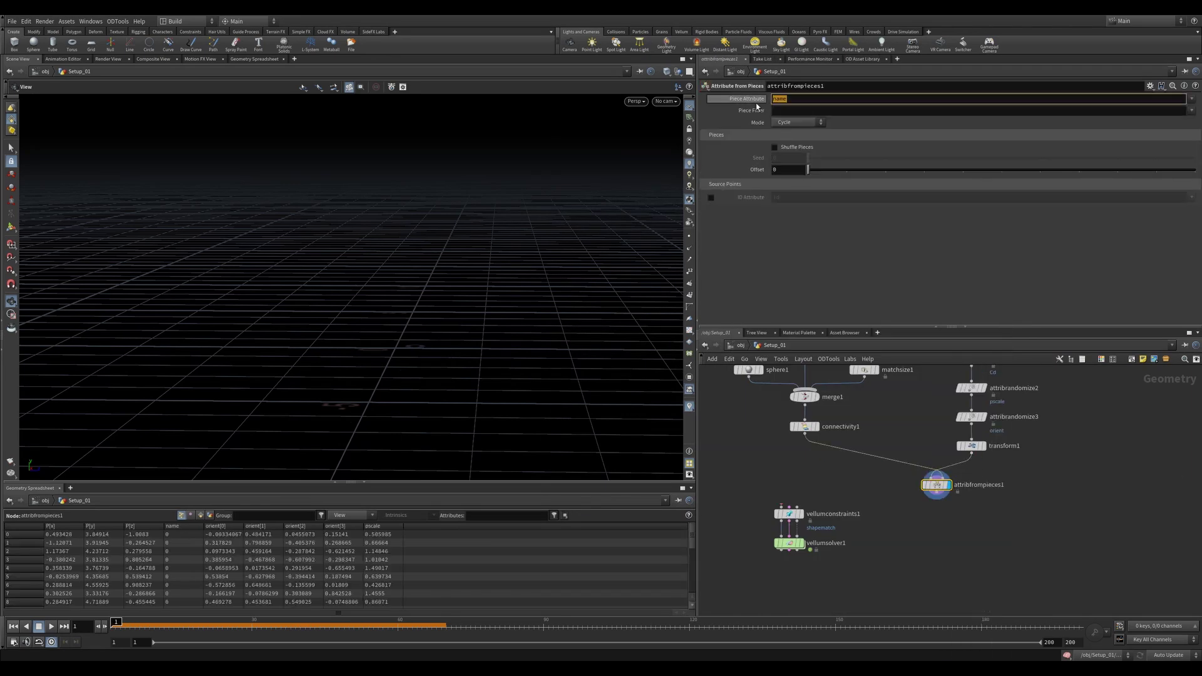
{"action": "type", "text": "variant"}
{"action": "key", "text": "Return"}
{"action": "left_click", "coordinate": [796, 123]}
{"action": "left_click", "coordinate": [793, 159]}
Step: Lay out the network nodes automatically and save the file
{"action": "middle_click_drag", "start_coordinate": [906, 489], "coordinate": [923, 527]}
{"action": "left_click", "coordinate": [924, 529]}
{"action": "key", "text": "l"}
{"action": "key", "text": "ctrl+s"}
Step: Add a Point Relax node after Attribute from Pieces with 5 max iterations, turning off the normal attribute and the point radius attribute
{"action": "key", "text": "Tab"}
{"action": "type", "text": "relax"}
{"action": "key", "text": "Return"}
{"action": "left_click", "coordinate": [923, 525]}
{"action": "left_click_drag", "start_coordinate": [938, 507], "coordinate": [918, 518]}
{"action": "left_click", "coordinate": [822, 180]}
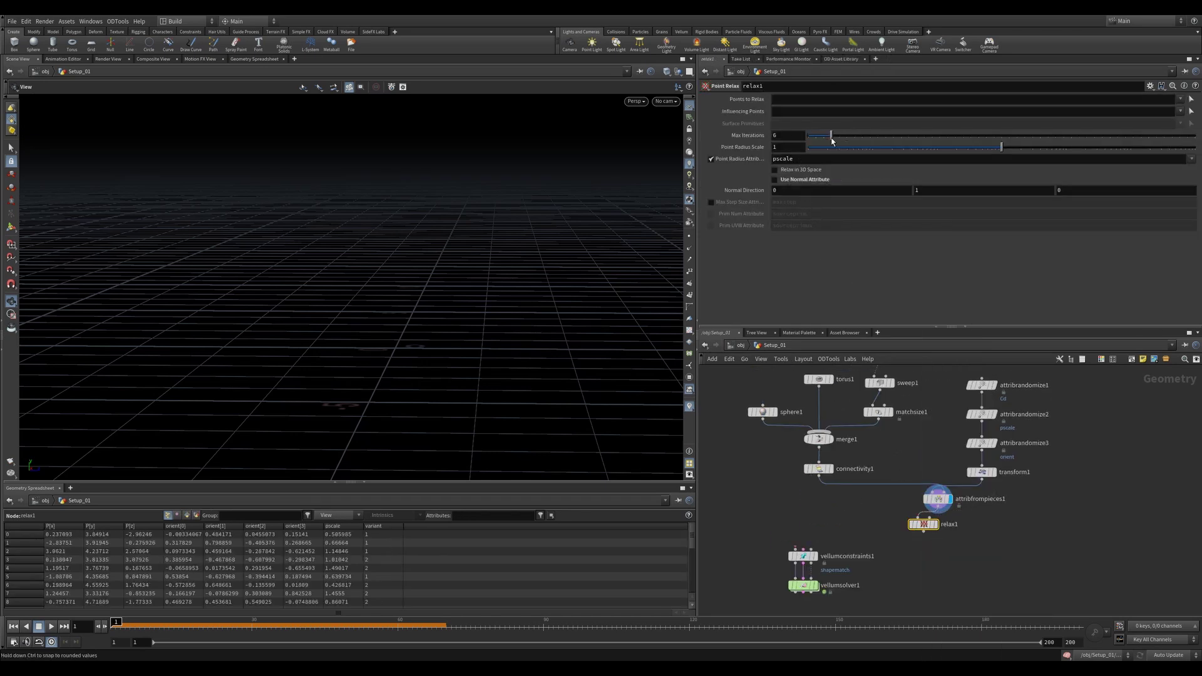
{"action": "left_click", "coordinate": [710, 159]}
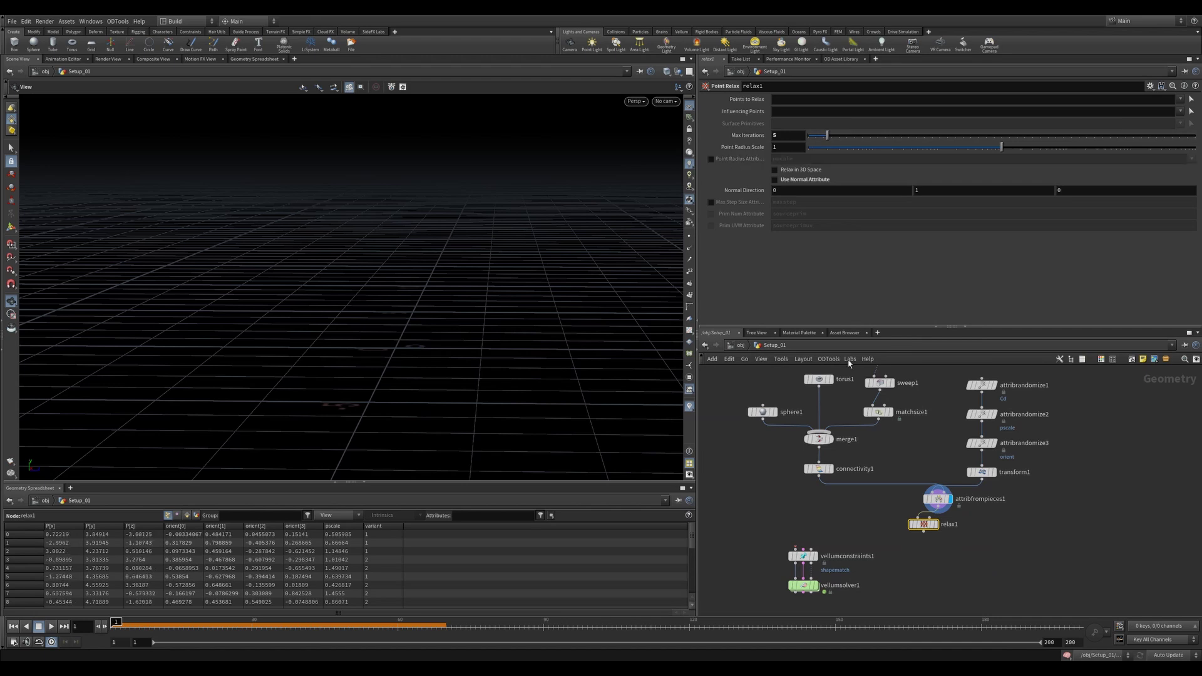
Step: Add a Copy to Points node that copies the connectivity pieces onto the relaxed points, with the piece attribute enabled
{"action": "key", "text": "Tab"}
{"action": "type", "text": "copy"}
{"action": "key", "text": "Return"}
{"action": "left_click", "coordinate": [877, 525]}
{"action": "left_click", "coordinate": [876, 545]}
{"action": "left_click_drag", "start_coordinate": [873, 535], "coordinate": [839, 499]}
{"action": "left_click_drag", "start_coordinate": [886, 533], "coordinate": [924, 530]}
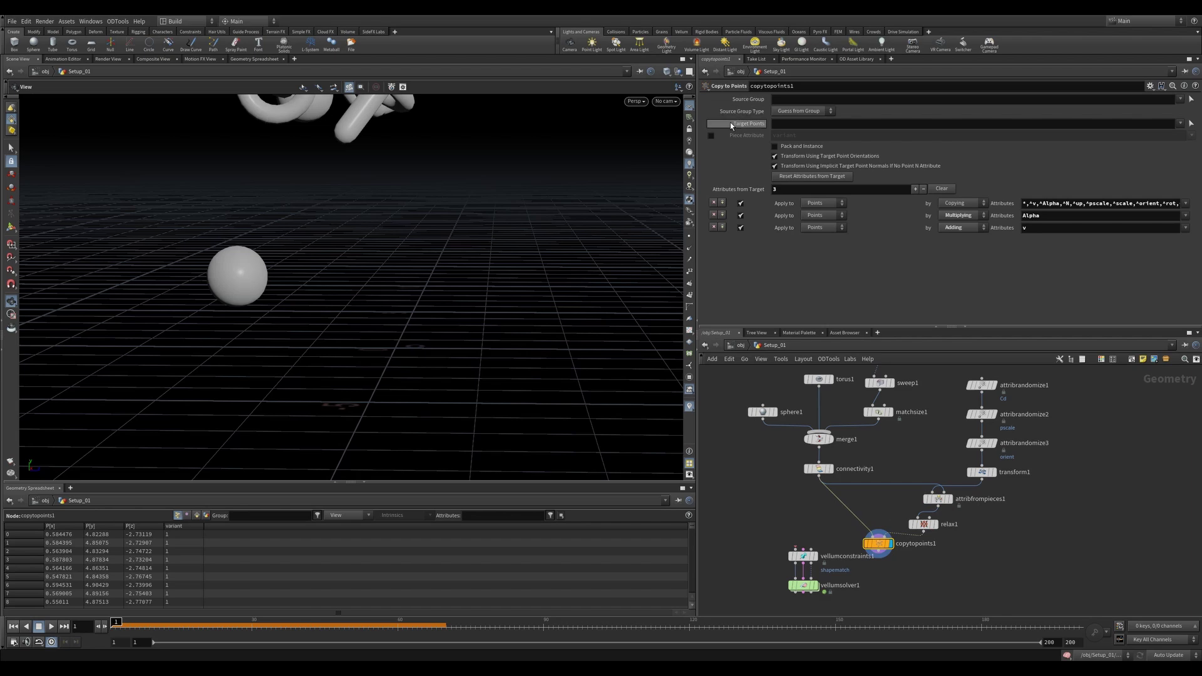
{"action": "left_click", "coordinate": [711, 135]}
Step: Arrange the Copy to Points node above the Vellum constraints and solver nodes
{"action": "middle_click_drag", "start_coordinate": [469, 204], "coordinate": [440, 300]}
{"action": "left_click_drag", "start_coordinate": [440, 300], "coordinate": [416, 261]}
{"action": "middle_click_drag", "start_coordinate": [942, 554], "coordinate": [953, 486]}
{"action": "left_click_drag", "start_coordinate": [845, 477], "coordinate": [816, 535]}
{"action": "left_click", "coordinate": [887, 477]}
{"action": "left_click_drag", "start_coordinate": [887, 477], "coordinate": [879, 487]}
{"action": "left_click_drag", "start_coordinate": [474, 301], "coordinate": [474, 325]}
{"action": "middle_click_drag", "start_coordinate": [878, 487], "coordinate": [866, 435]}
{"action": "left_click_drag", "start_coordinate": [853, 549], "coordinate": [797, 477]}
{"action": "left_click_drag", "start_coordinate": [805, 484], "coordinate": [854, 478]}
Step: Add a Point Velocity node below the Copy to Points node and adjust its initial options
{"action": "left_click", "coordinate": [875, 461]}
{"action": "key", "text": "Tab"}
{"action": "type", "text": "point v"}
{"action": "key", "text": "Return"}
{"action": "left_click", "coordinate": [871, 457]}
{"action": "left_click", "coordinate": [711, 111]}
Step: Display the Vellum solver's output, change the viewport camera and play the simulation
{"action": "left_click", "coordinate": [875, 519]}
{"action": "left_click", "coordinate": [665, 101]}
{"action": "left_click", "coordinate": [697, 250]}
{"action": "left_click", "coordinate": [53, 628]}
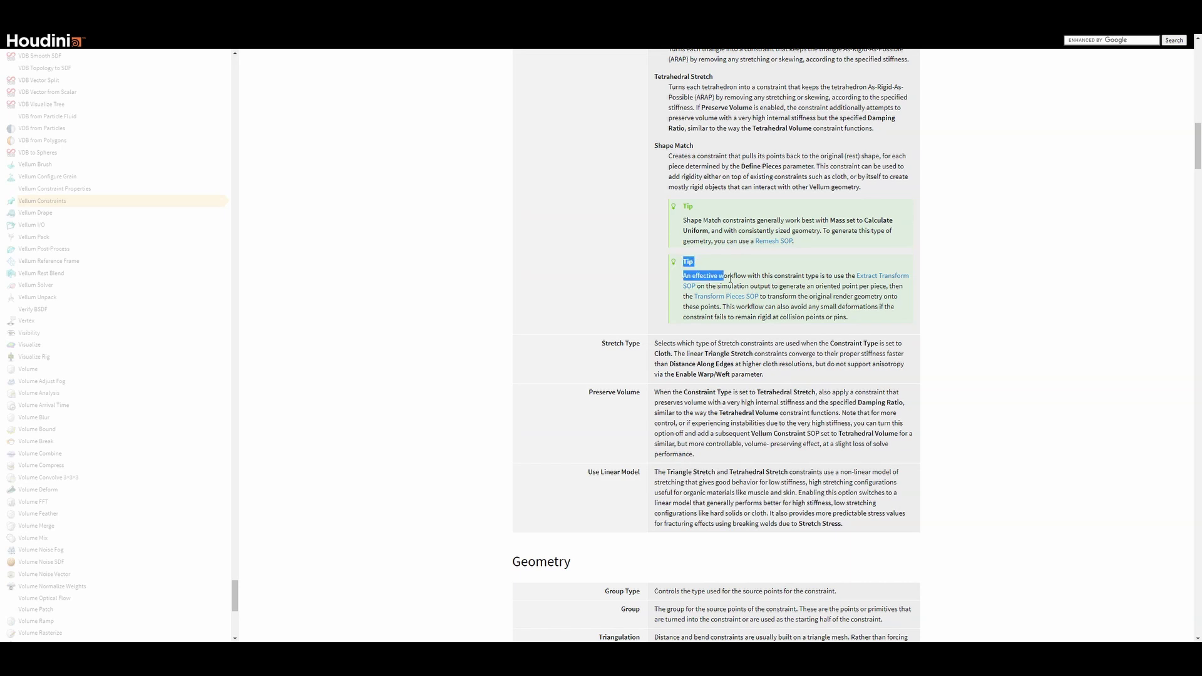
Step: Highlight the Extract Transform workflow tip in the Vellum documentation, and insert a Connectivity node between the Copy to Points and Point Velocity nodes
{"action": "left_click_drag", "start_coordinate": [741, 282], "coordinate": [870, 320]}
{"action": "left_click", "coordinate": [880, 322]}
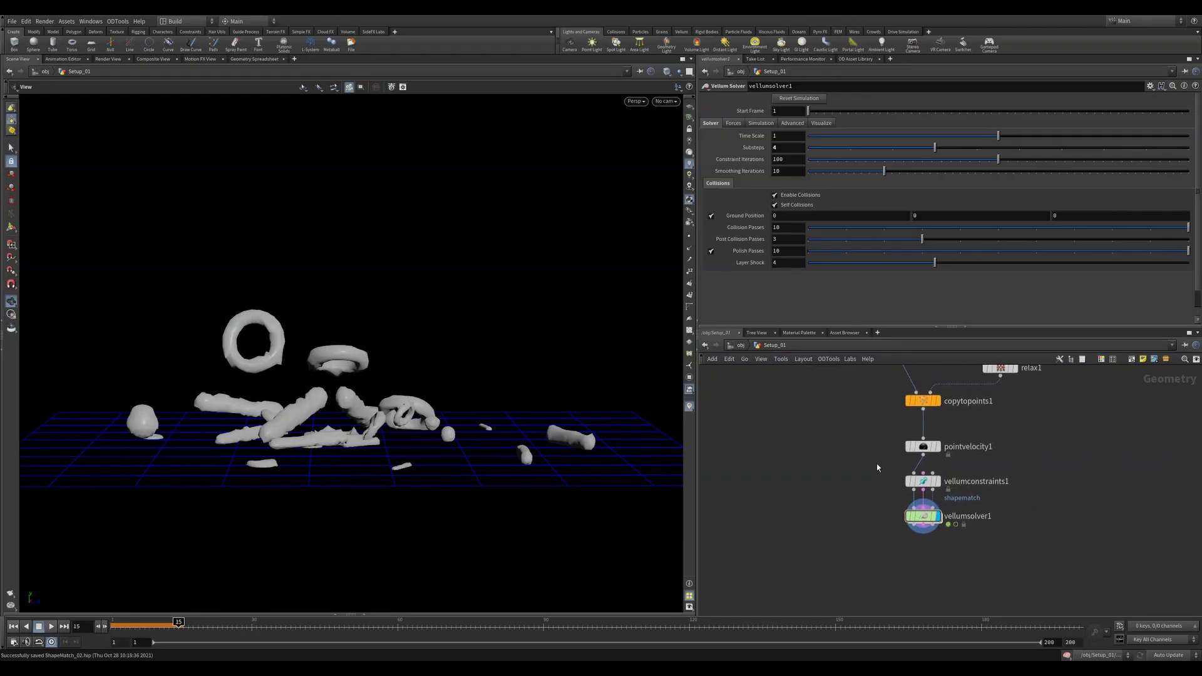
{"action": "key", "text": "Tab"}
{"action": "type", "text": "con"}
{"action": "key", "text": "Return"}
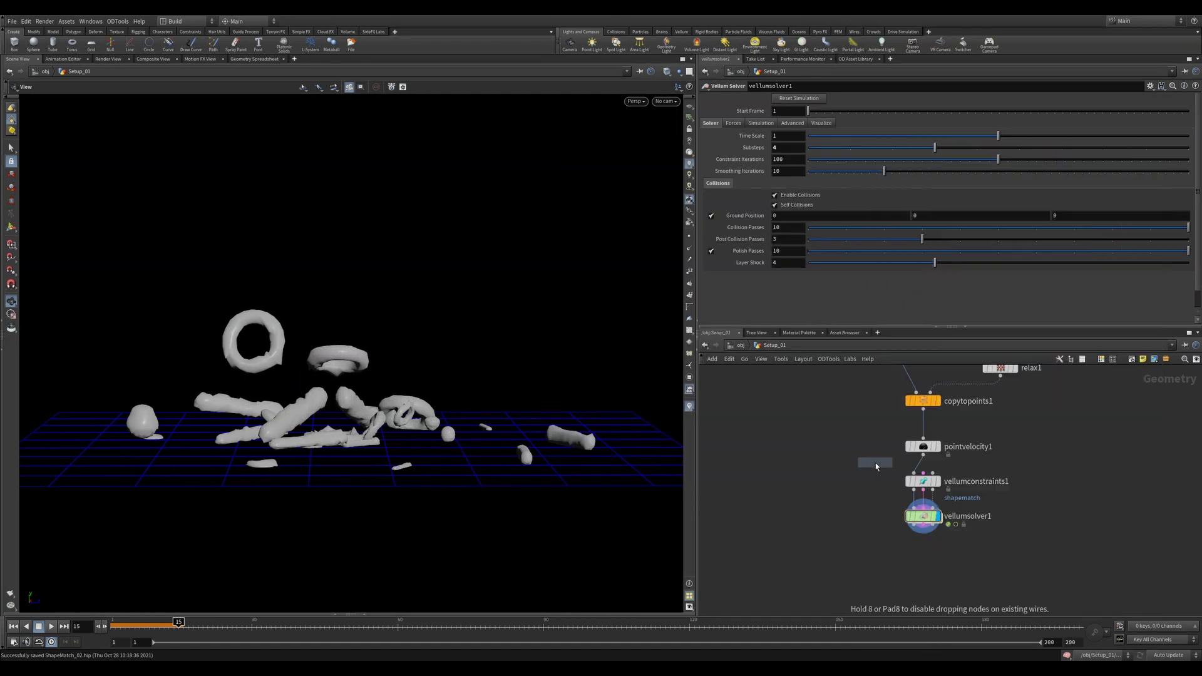
{"action": "left_click", "coordinate": [927, 425]}
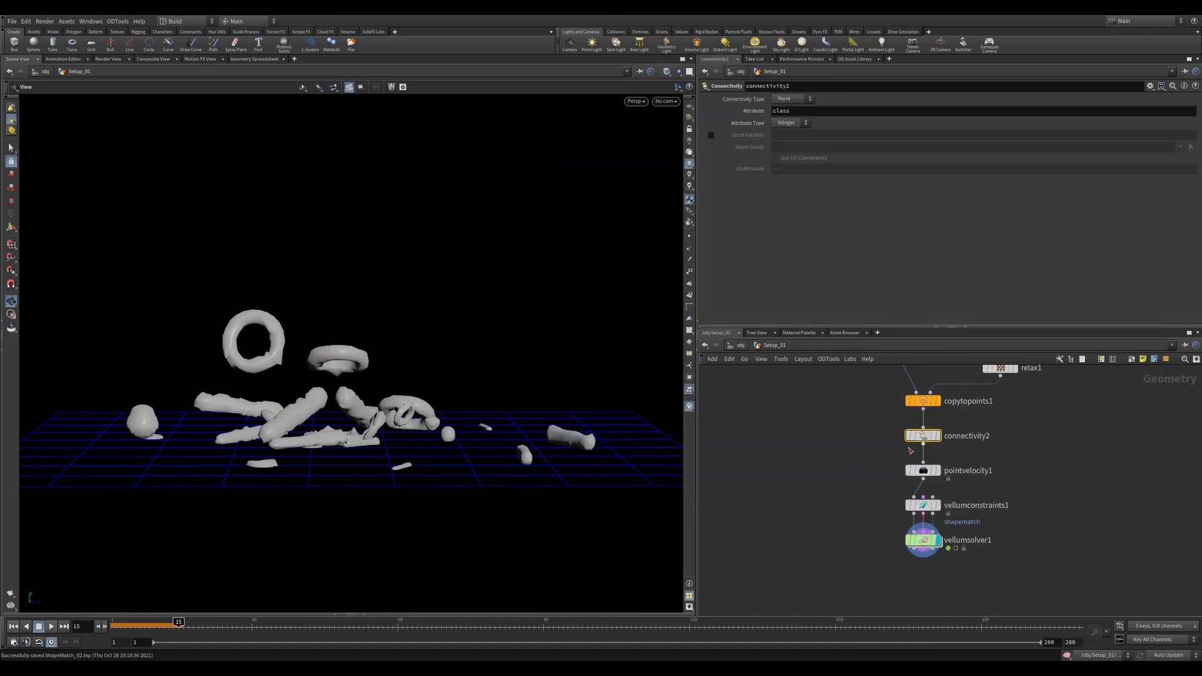
Step: Add an Extract Transform node below the Vellum solver with class as its piece attribute and Point as its attribute class
{"action": "key", "text": "Tab"}
{"action": "type", "text": "extra"}
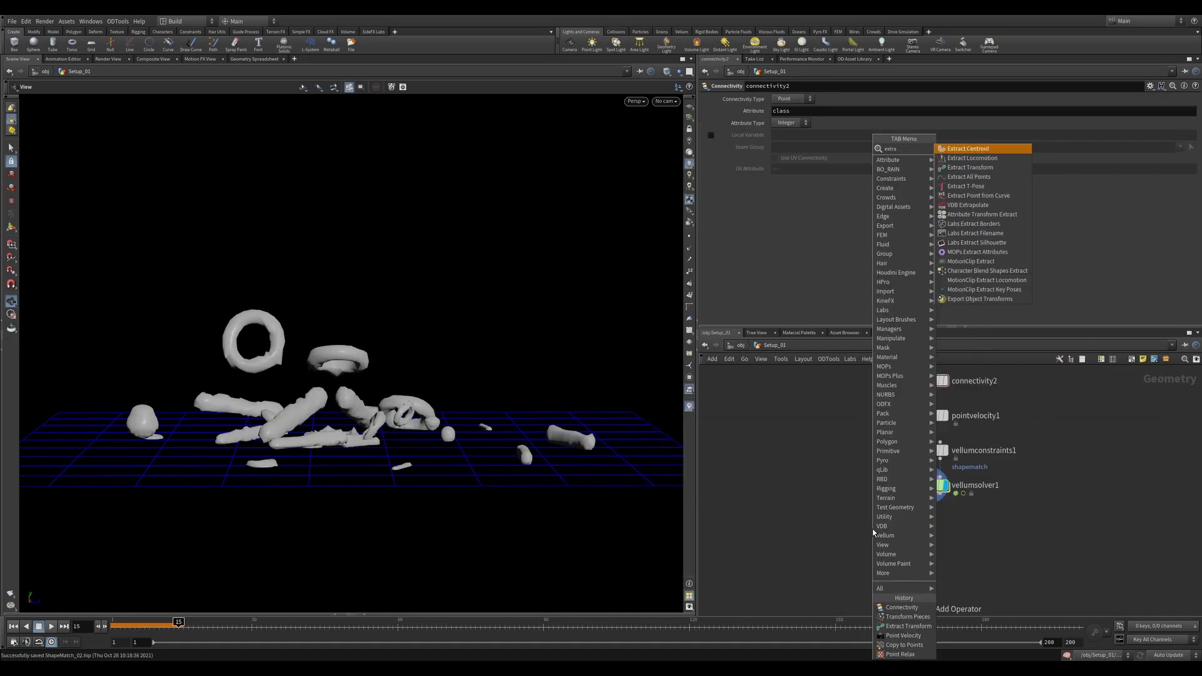
{"action": "key", "text": "Down"}
{"action": "key", "text": "Down"}
{"action": "key", "text": "Return"}
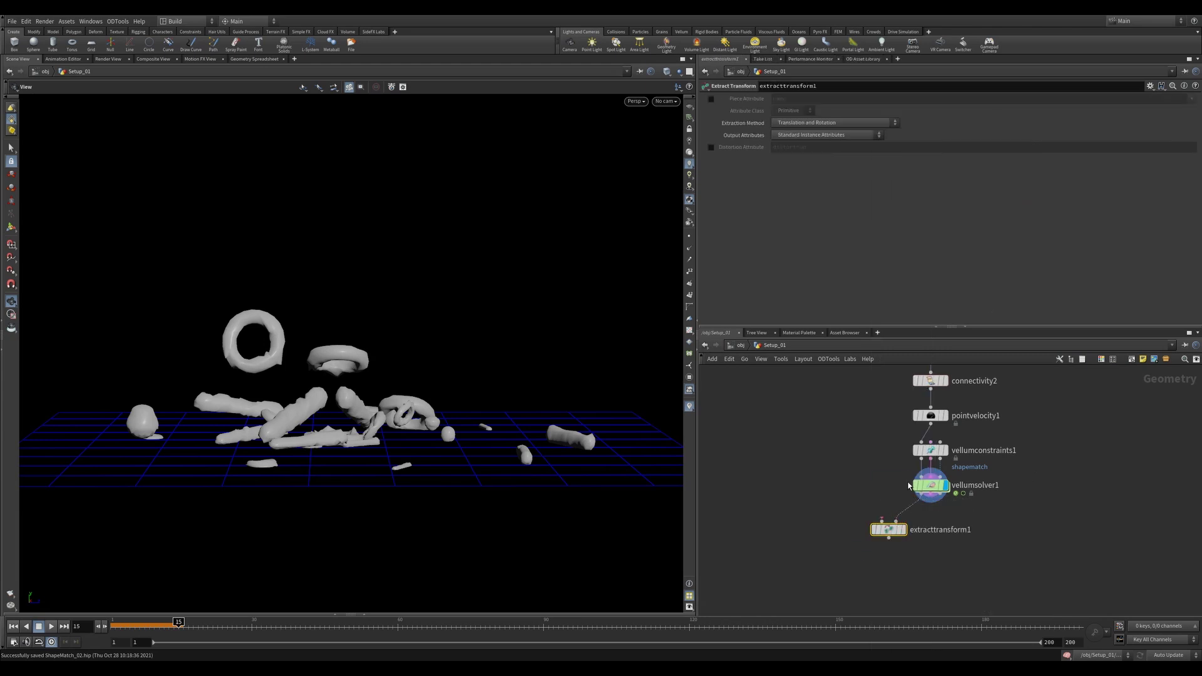
{"action": "left_click", "coordinate": [711, 99]}
{"action": "double_click", "coordinate": [779, 100]}
{"action": "type", "text": "class"}
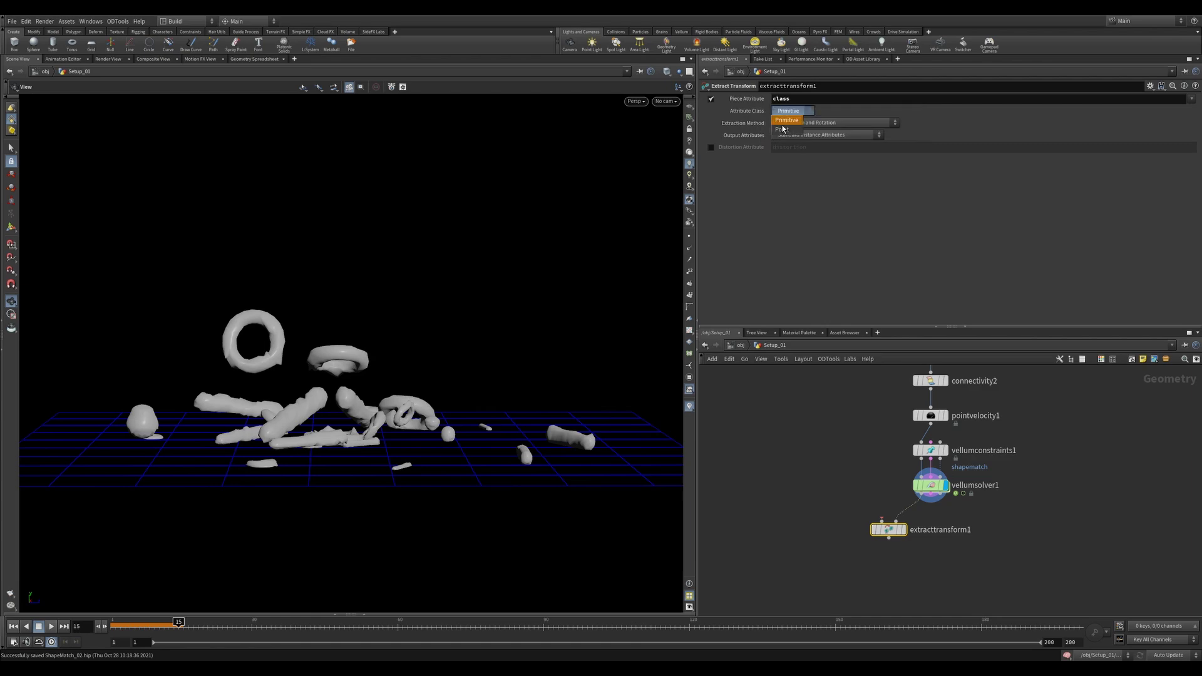
Step: Add a Transform Pieces node fed by the Connectivity and Extract Transform nodes, matching pieces by the class attribute
{"action": "key", "text": "Tab"}
{"action": "type", "text": "transf"}
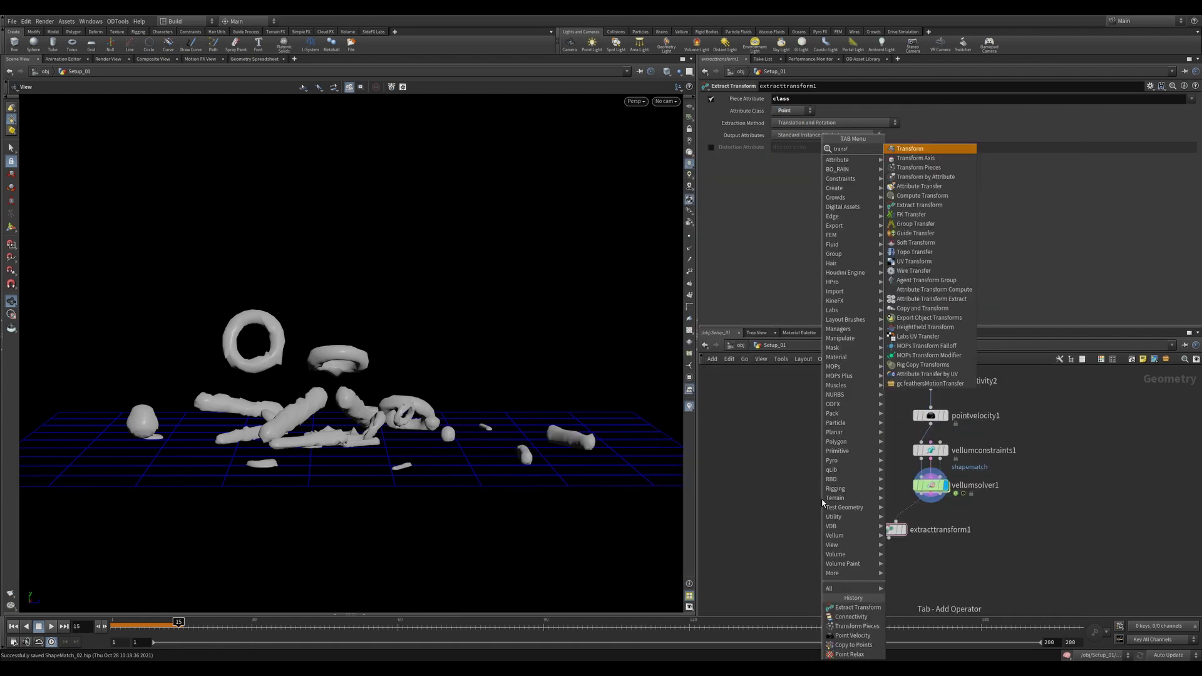
{"action": "key", "text": "BackSpace"}
{"action": "type", "text": "p"}
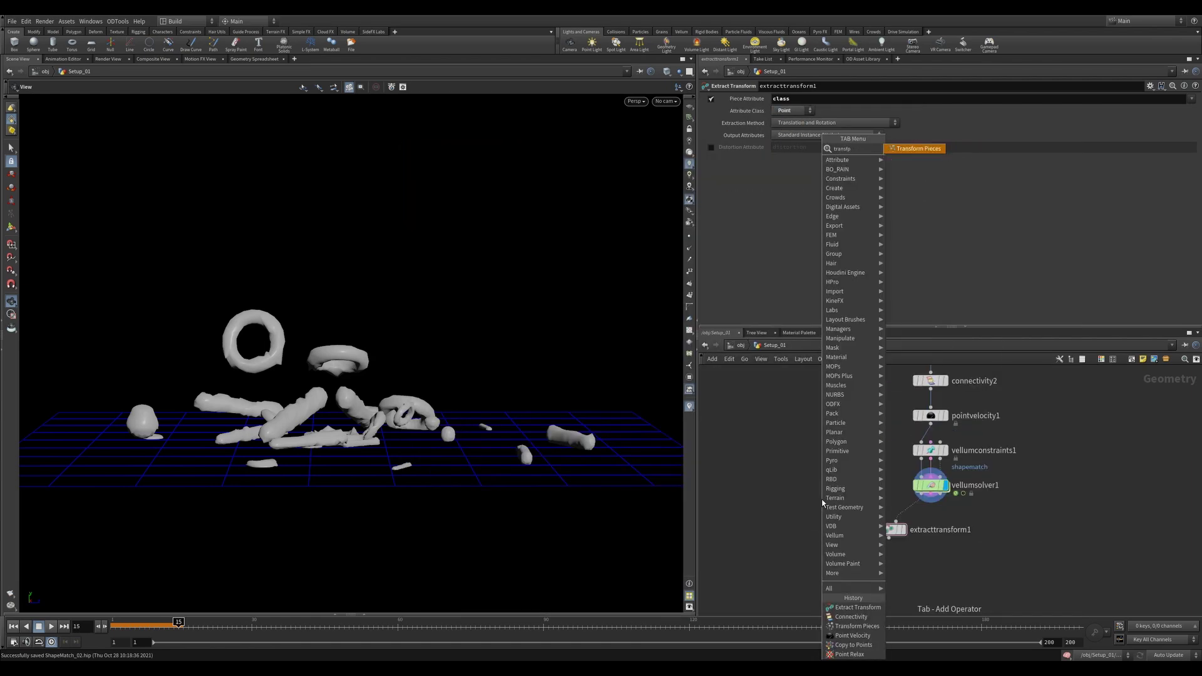
{"action": "key", "text": "Return"}
{"action": "left_click", "coordinate": [827, 564]}
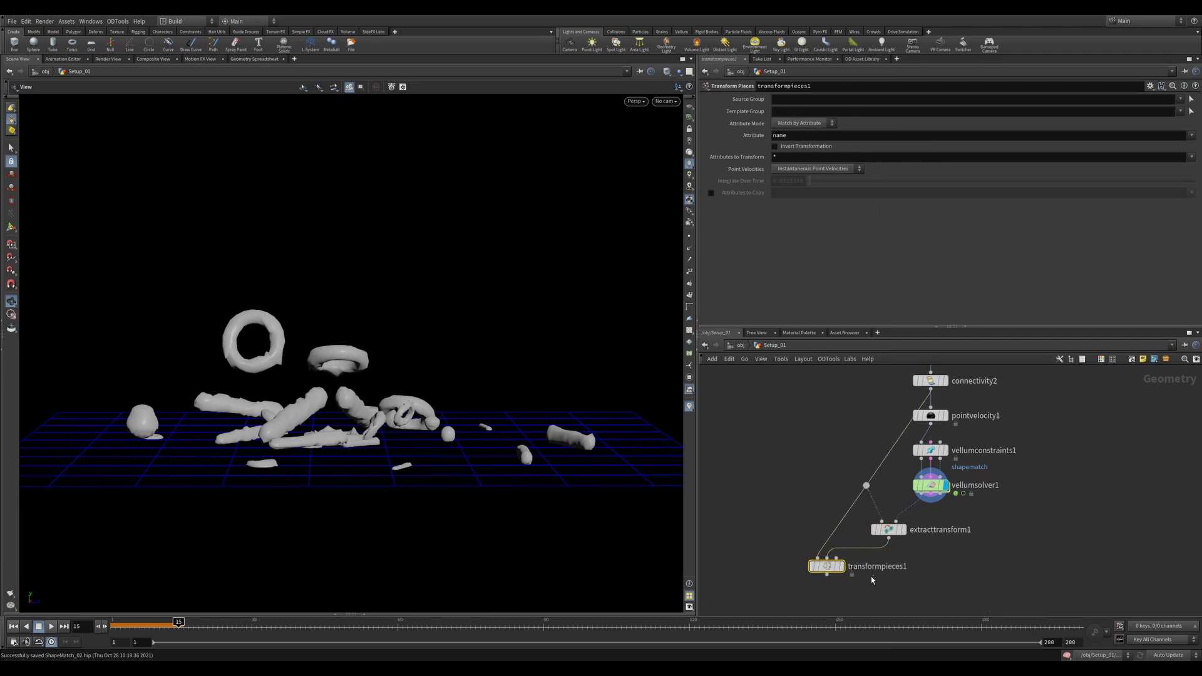
{"action": "left_click_drag", "start_coordinate": [787, 135], "coordinate": [746, 138]}
{"action": "type", "text": "class"}
{"action": "key", "text": "Return"}
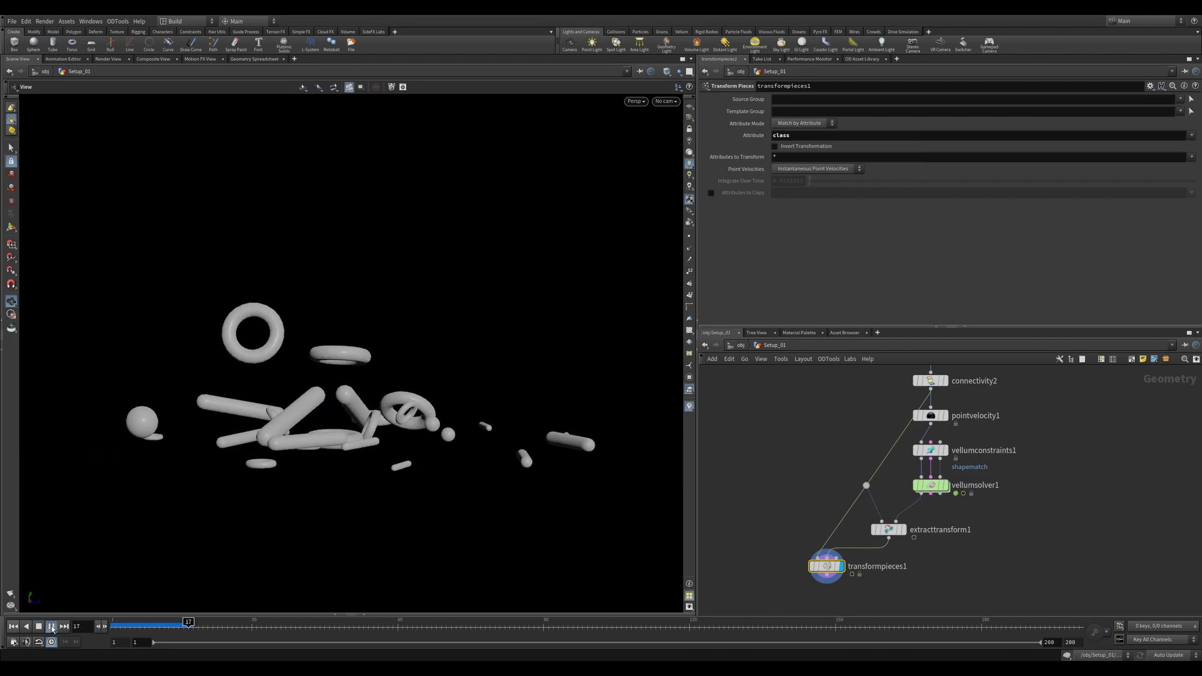
Step: Compare the transformed pieces with the raw Vellum solver output by replaying the simulation from the first frame
{"action": "left_click", "coordinate": [52, 628]}
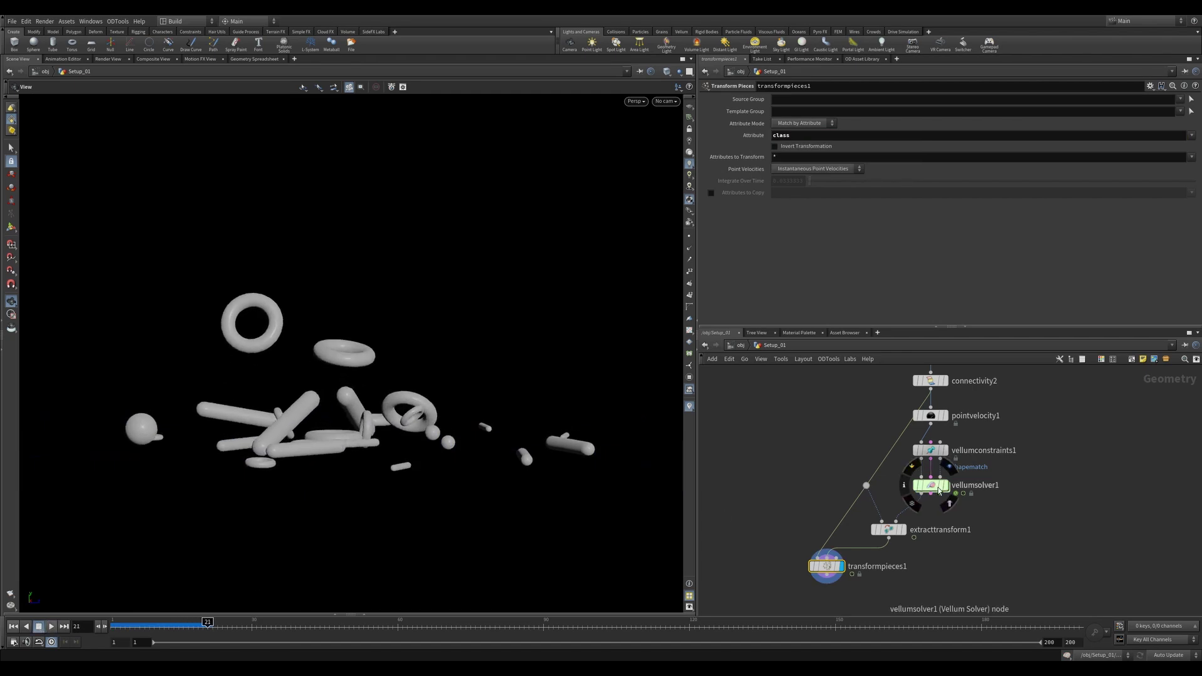
{"action": "left_click", "coordinate": [949, 503]}
{"action": "left_click_drag", "start_coordinate": [145, 626], "coordinate": [109, 626]}
{"action": "left_click", "coordinate": [51, 628]}
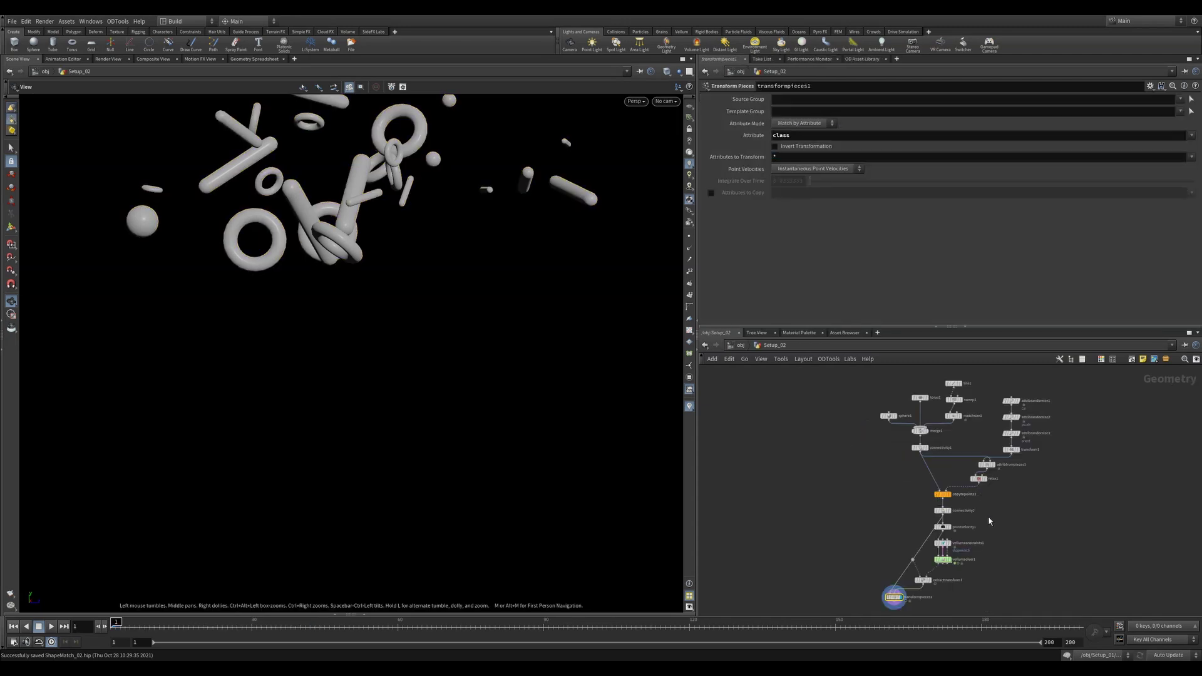
Step: Delete the Point Velocity, Extract Transform and Transform Pieces nodes from the Setup_02 network
{"action": "scroll", "coordinate": [988, 520], "scroll_direction": "up", "scroll_amount": 4}
{"action": "left_click", "coordinate": [921, 532]}
{"action": "key", "text": "Delete"}
{"action": "middle_click_drag", "start_coordinate": [806, 606], "coordinate": [820, 522]}
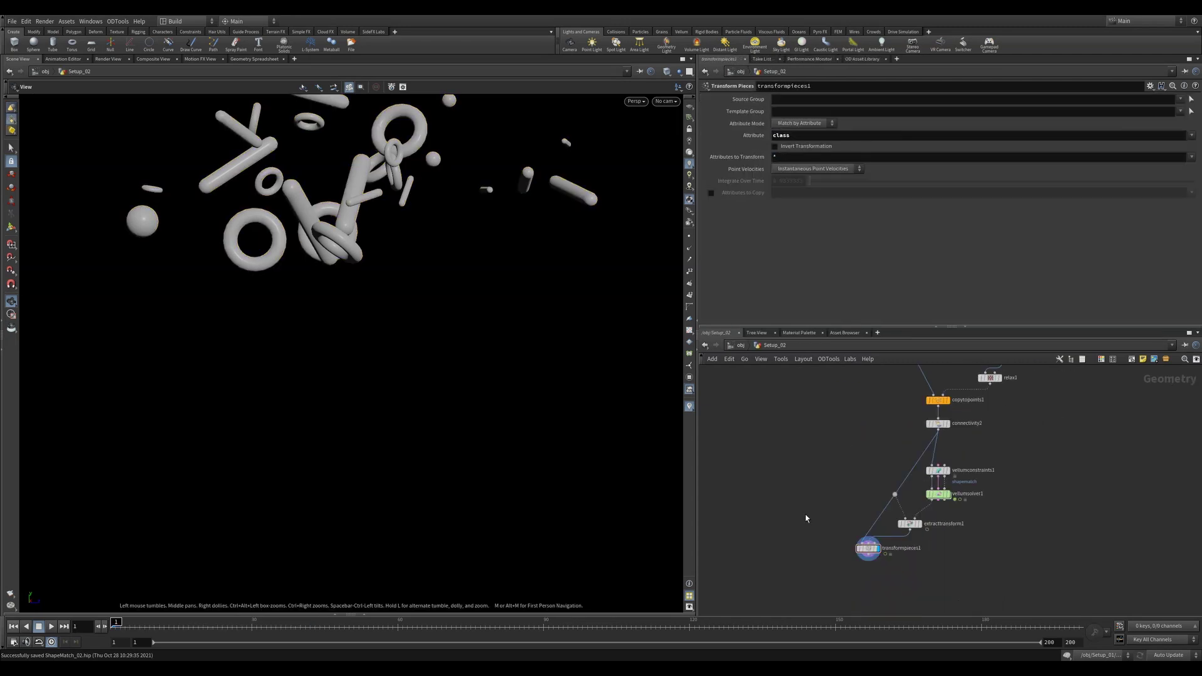
{"action": "left_click_drag", "start_coordinate": [809, 512], "coordinate": [932, 563]}
{"action": "key", "text": "Delete"}
Step: Add a Grid node beside the existing network and save the scene
{"action": "middle_click_drag", "start_coordinate": [978, 424], "coordinate": [833, 551]}
{"action": "key", "text": "Tab"}
{"action": "type", "text": "box"}
{"action": "key", "text": "Return"}
{"action": "left_click", "coordinate": [1017, 462]}
{"action": "scroll", "coordinate": [457, 379], "scroll_direction": "down", "scroll_amount": 4}
{"action": "key", "text": "ctrl+s"}
Step: Set the grid's size to 8 by 8 with 2 rows and 2 columns
{"action": "left_click_drag", "start_coordinate": [453, 381], "coordinate": [542, 338]}
{"action": "type", "text": "8"}
{"action": "key", "text": "Tab"}
{"action": "type", "text": "8"}
{"action": "key", "text": "Return"}
{"action": "left_click_drag", "start_coordinate": [438, 400], "coordinate": [460, 343]}
{"action": "double_click", "coordinate": [786, 170]}
{"action": "type", "text": "2"}
{"action": "key", "text": "Tab"}
{"action": "type", "text": "2"}
{"action": "middle_click_drag", "start_coordinate": [1035, 499], "coordinate": [1019, 482]}
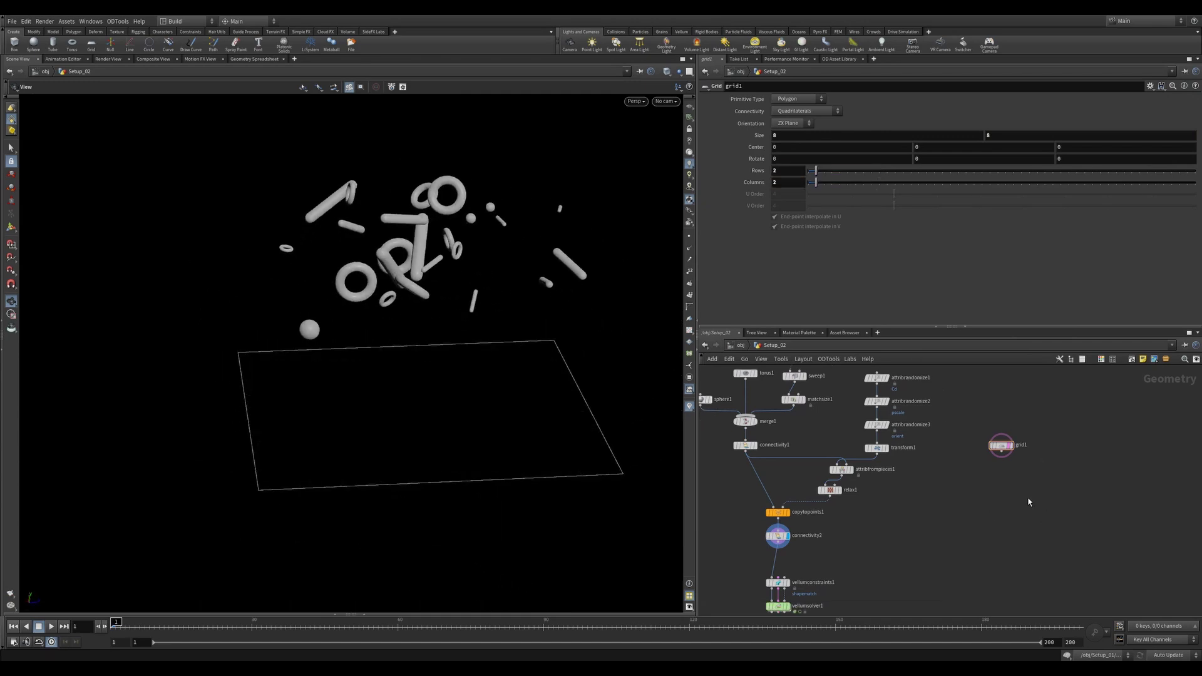
Step: Add a Remesh node below the grid, display its wireframe and set its target size to 0.06
{"action": "key", "text": "Tab"}
{"action": "type", "text": "rem"}
{"action": "key", "text": "Return"}
{"action": "left_click", "coordinate": [994, 476]}
{"action": "left_click", "coordinate": [1003, 474]}
{"action": "left_click_drag", "start_coordinate": [995, 474], "coordinate": [1010, 466]}
{"action": "key", "text": "shift+w"}
{"action": "left_click_drag", "start_coordinate": [529, 383], "coordinate": [534, 407]}
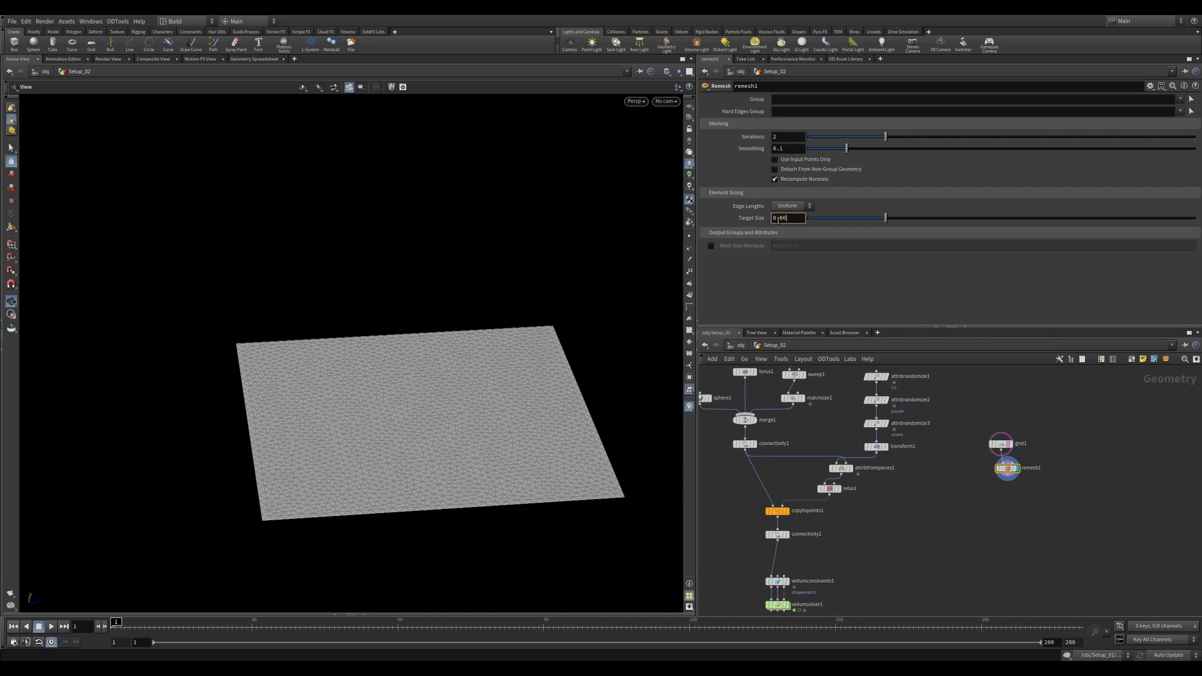
{"action": "left_click", "coordinate": [777, 219]}
{"action": "type", "text": "0.06"}
{"action": "key", "text": "Return"}
Step: Add a Group node named Edge_Pin below the Remesh node that groups the points on unshared edges, with the base group disabled
{"action": "key", "text": "Tab"}
{"action": "type", "text": "group"}
{"action": "key", "text": "Return"}
{"action": "left_click", "coordinate": [1000, 492]}
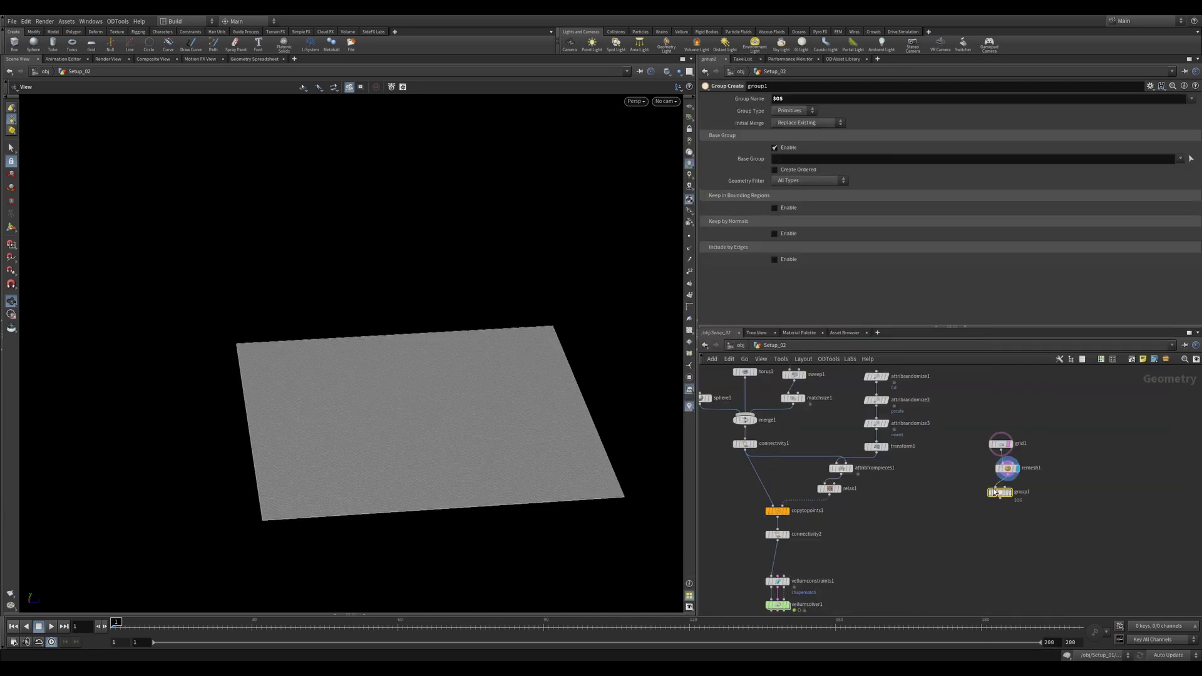
{"action": "left_click", "coordinate": [787, 147]}
{"action": "left_click", "coordinate": [787, 224]}
{"action": "scroll", "coordinate": [792, 269], "scroll_direction": "down", "scroll_amount": 1}
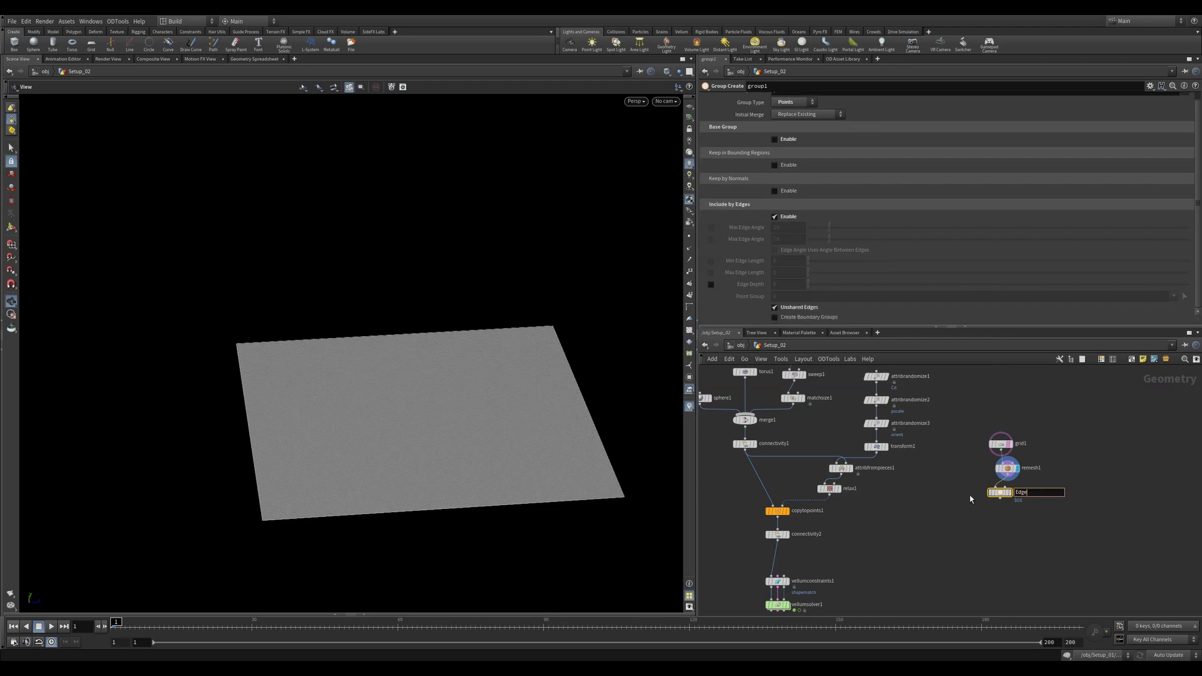
{"action": "key", "text": "Return"}
{"action": "left_click", "coordinate": [1010, 492]}
Step: Add a Vellum cloth constraint below the Edge_Pin node and use Edge_Pin as its pin points
{"action": "left_click", "coordinate": [998, 521]}
{"action": "type", "text": "vellum cloth"}
{"action": "key", "text": "Return"}
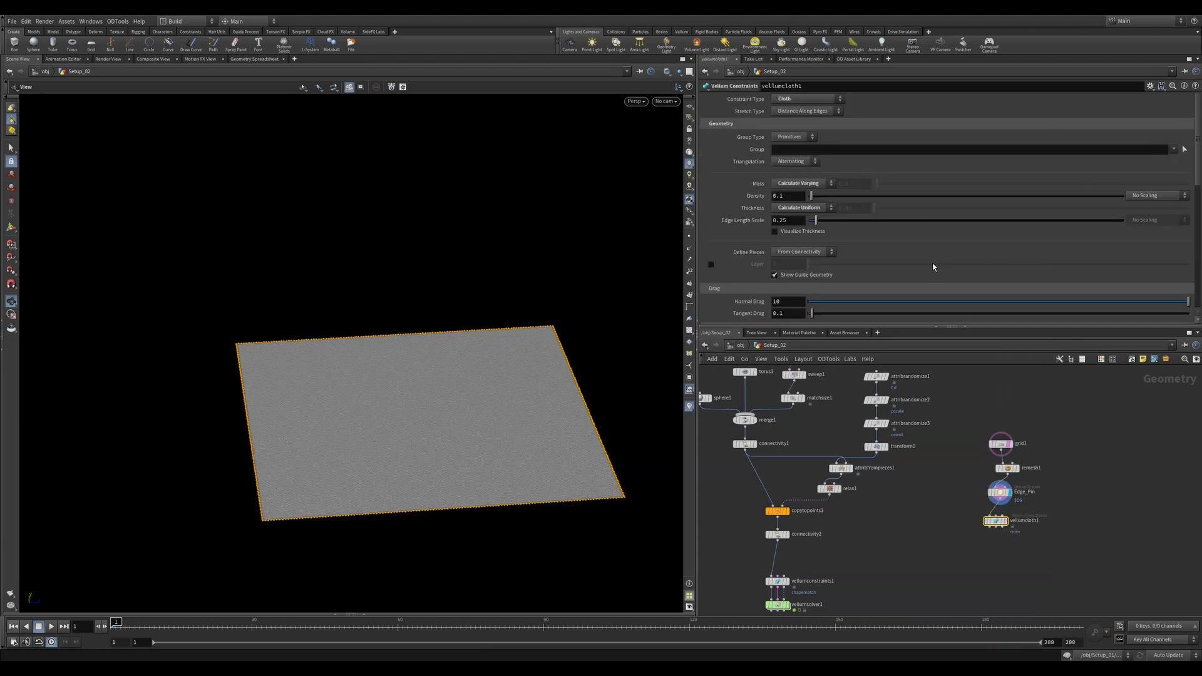
{"action": "scroll", "coordinate": [1168, 271], "scroll_direction": "down", "scroll_amount": 3}
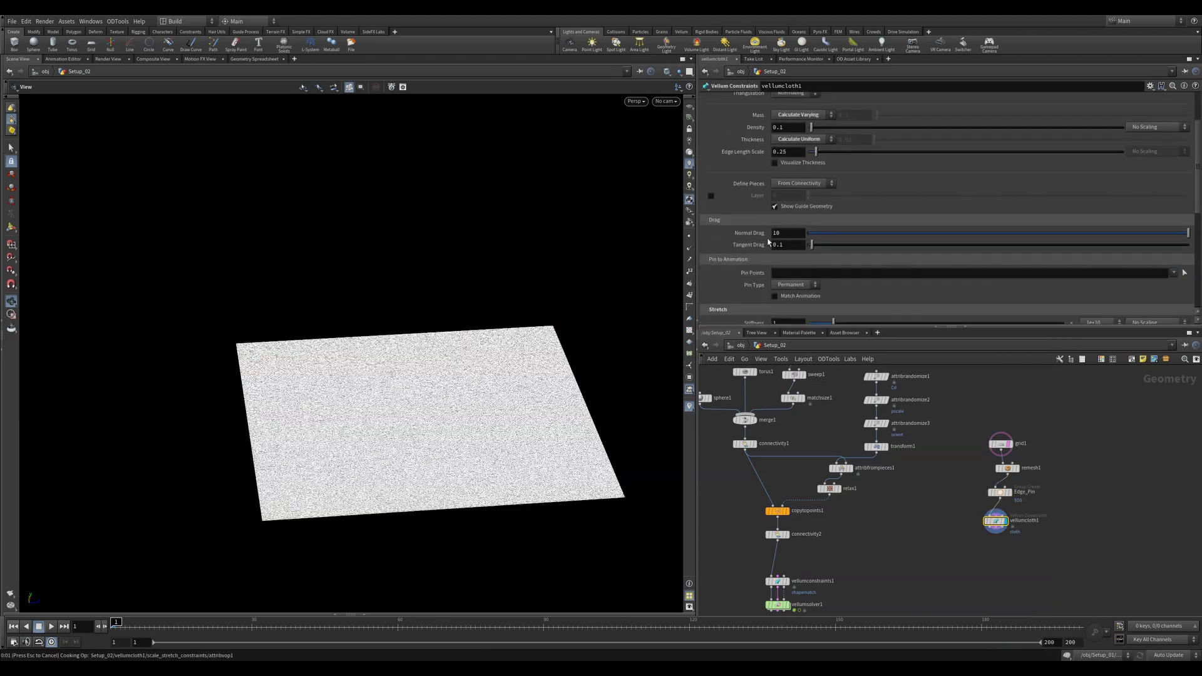
{"action": "scroll", "coordinate": [746, 251], "scroll_direction": "down", "scroll_amount": 4}
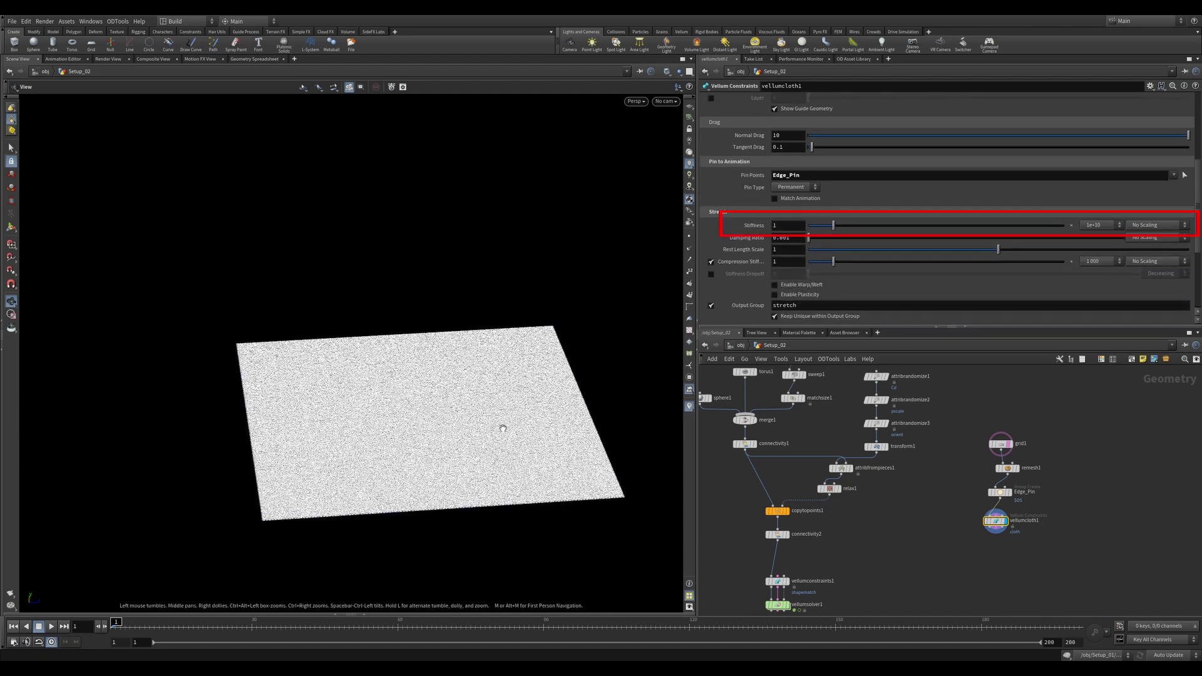
Step: Set the cloth's stretch stiffness to 5 × 10, damping ratio to 0.01 and rest length scale to 0.2, and its bend rest angle scale to 0.2
{"action": "left_click_drag", "start_coordinate": [498, 421], "coordinate": [485, 414]}
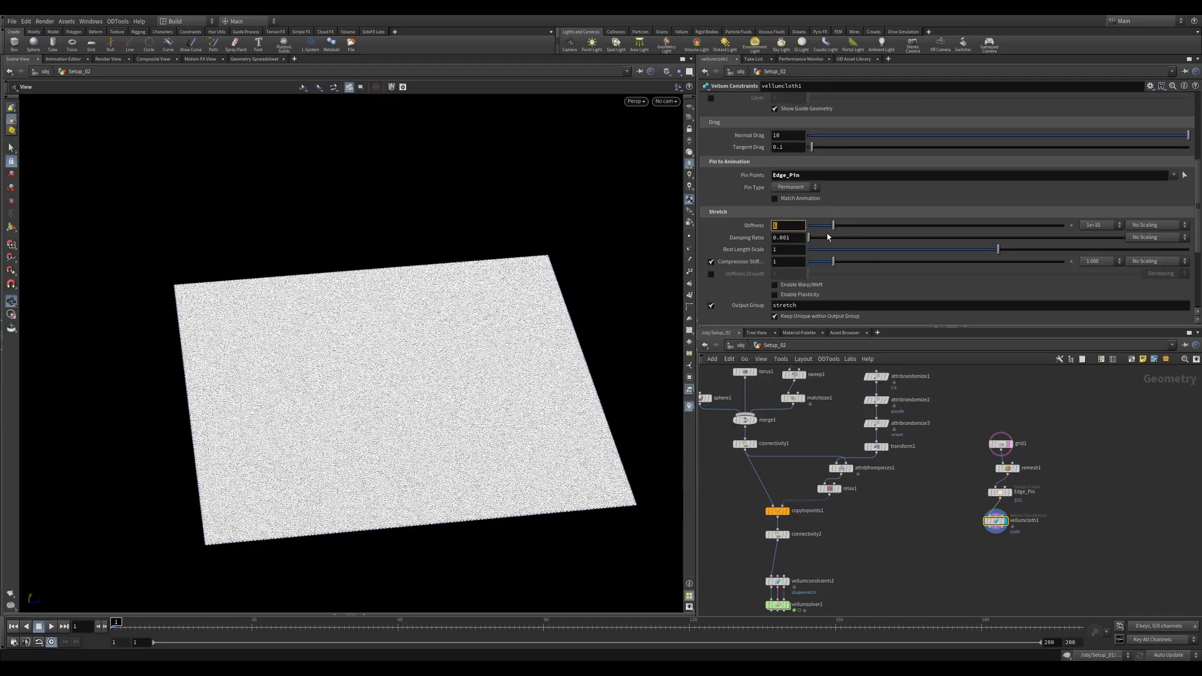
{"action": "left_click", "coordinate": [1101, 224]}
{"action": "left_click", "coordinate": [1098, 236]}
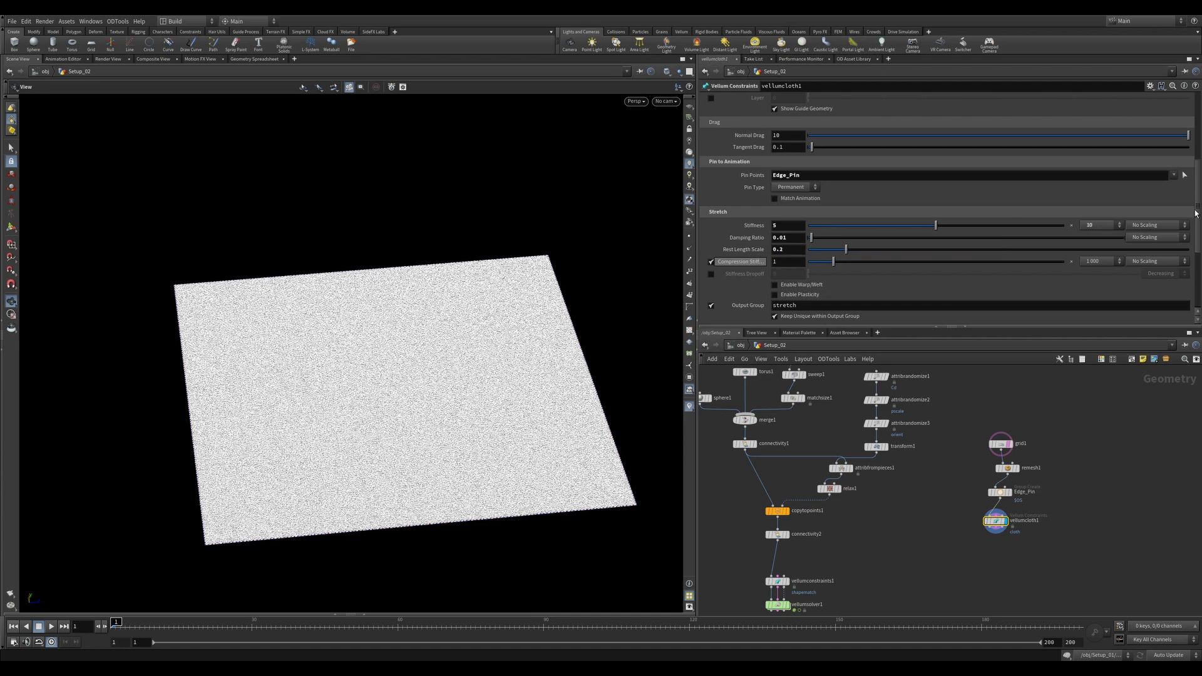
{"action": "left_click_drag", "start_coordinate": [1196, 207], "coordinate": [1190, 254]}
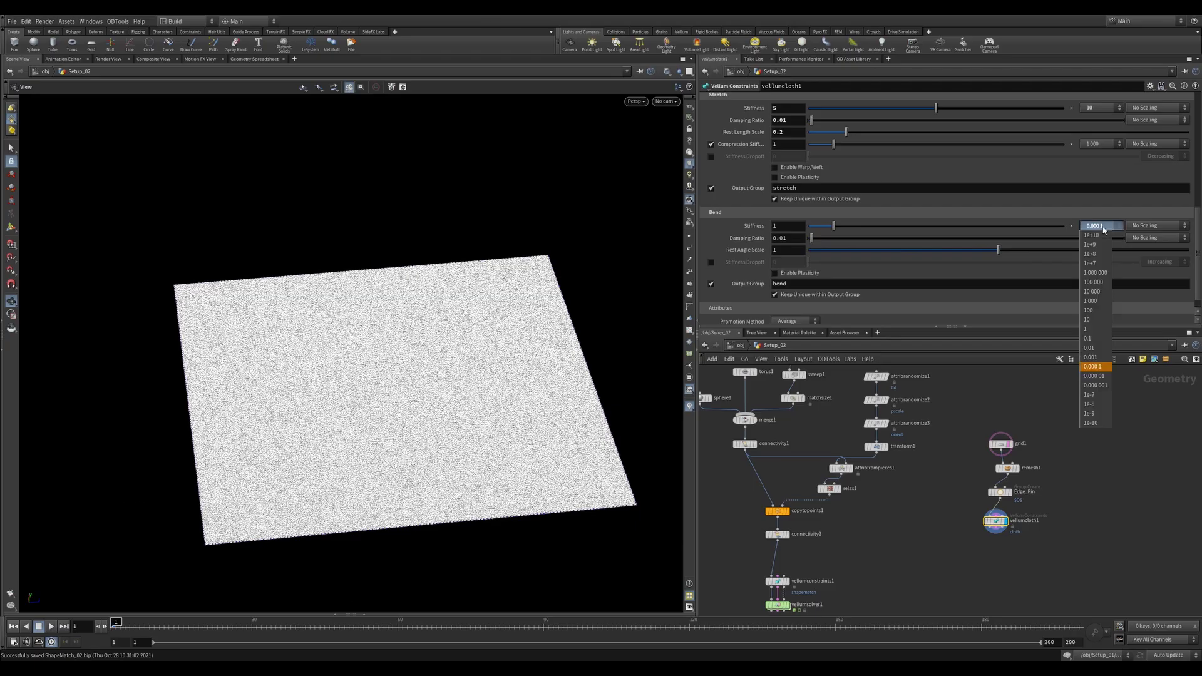
{"action": "left_click", "coordinate": [1102, 226]}
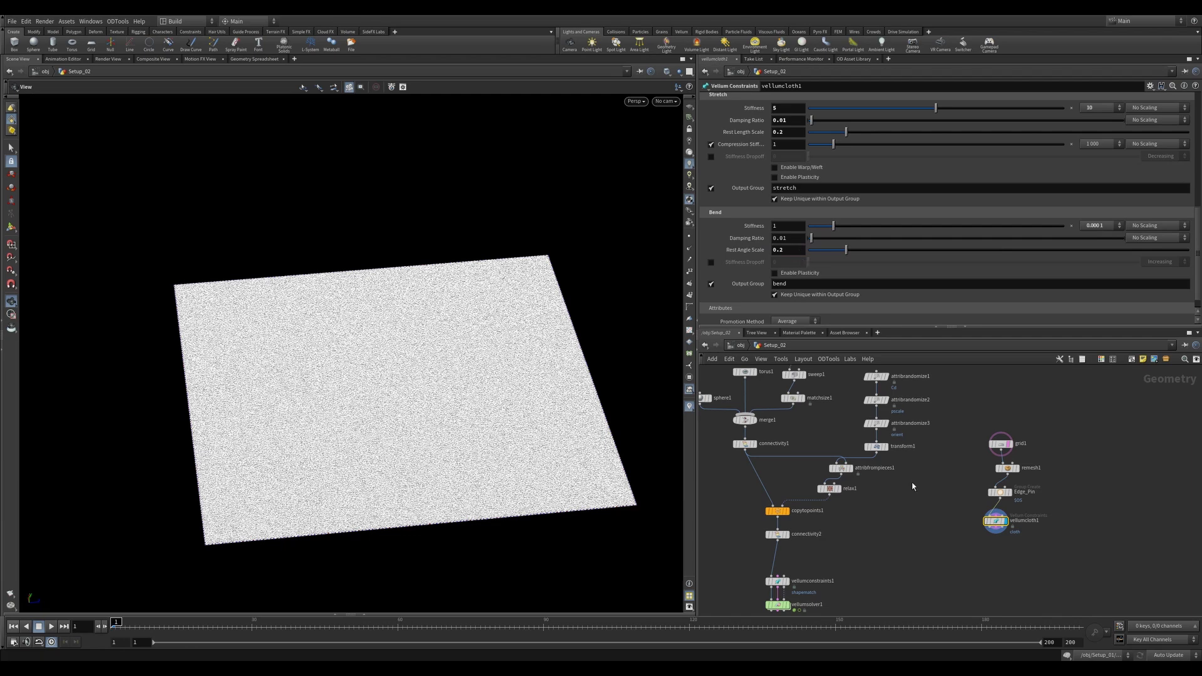
Step: Add a Merge node beside the shape-match branch and move the Vellum solver lower to make room for it
{"action": "middle_click_drag", "start_coordinate": [912, 486], "coordinate": [911, 427]}
{"action": "key", "text": "Tab"}
{"action": "type", "text": "merge"}
{"action": "key", "text": "Return"}
{"action": "left_click", "coordinate": [866, 485]}
{"action": "left_click_drag", "start_coordinate": [866, 483], "coordinate": [844, 498]}
{"action": "middle_click_drag", "start_coordinate": [825, 503], "coordinate": [826, 429]}
{"action": "left_click_drag", "start_coordinate": [778, 471], "coordinate": [778, 514]}
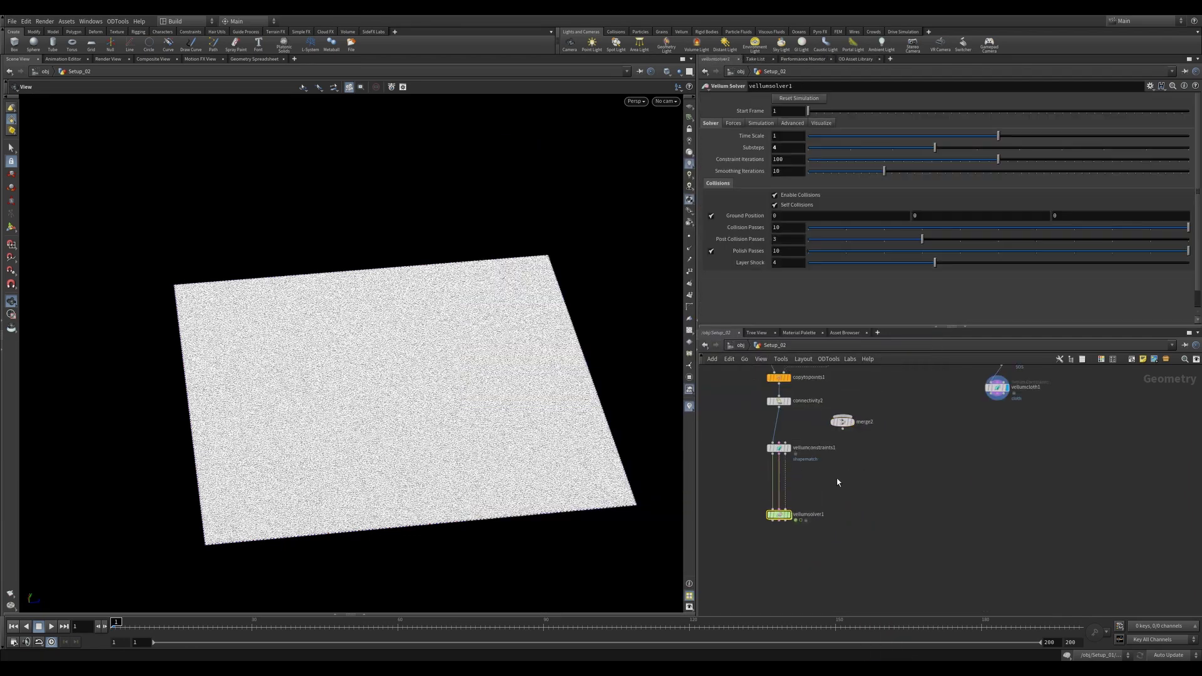
Step: Merge the geometry and constraint outputs of the shape-match and cloth nodes through two Merge nodes into the Vellum solver, and display it
{"action": "left_click_drag", "start_coordinate": [826, 470], "coordinate": [837, 475]}
{"action": "left_click_drag", "start_coordinate": [991, 397], "coordinate": [837, 474]}
{"action": "left_click_drag", "start_coordinate": [837, 480], "coordinate": [910, 490]}
{"action": "left_click_drag", "start_coordinate": [778, 454], "coordinate": [910, 484]}
{"action": "left_click_drag", "start_coordinate": [997, 396], "coordinate": [910, 484]}
{"action": "left_click_drag", "start_coordinate": [845, 518], "coordinate": [910, 496]}
{"action": "left_click", "coordinate": [843, 524]}
{"action": "left_click", "coordinate": [852, 524]}
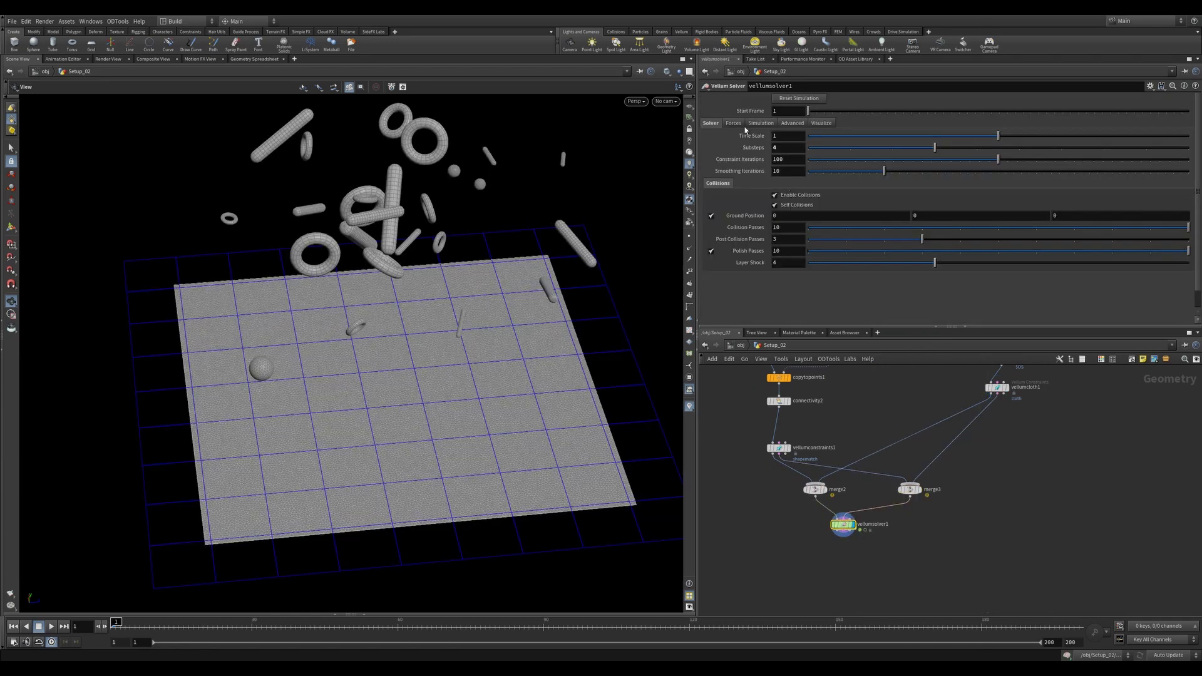
Step: Set the Vellum solver's velocity damping to 0.025
{"action": "left_click", "coordinate": [733, 123]}
{"action": "left_click_drag", "start_coordinate": [786, 171], "coordinate": [762, 174]}
{"action": "type", "text": "0.025"}
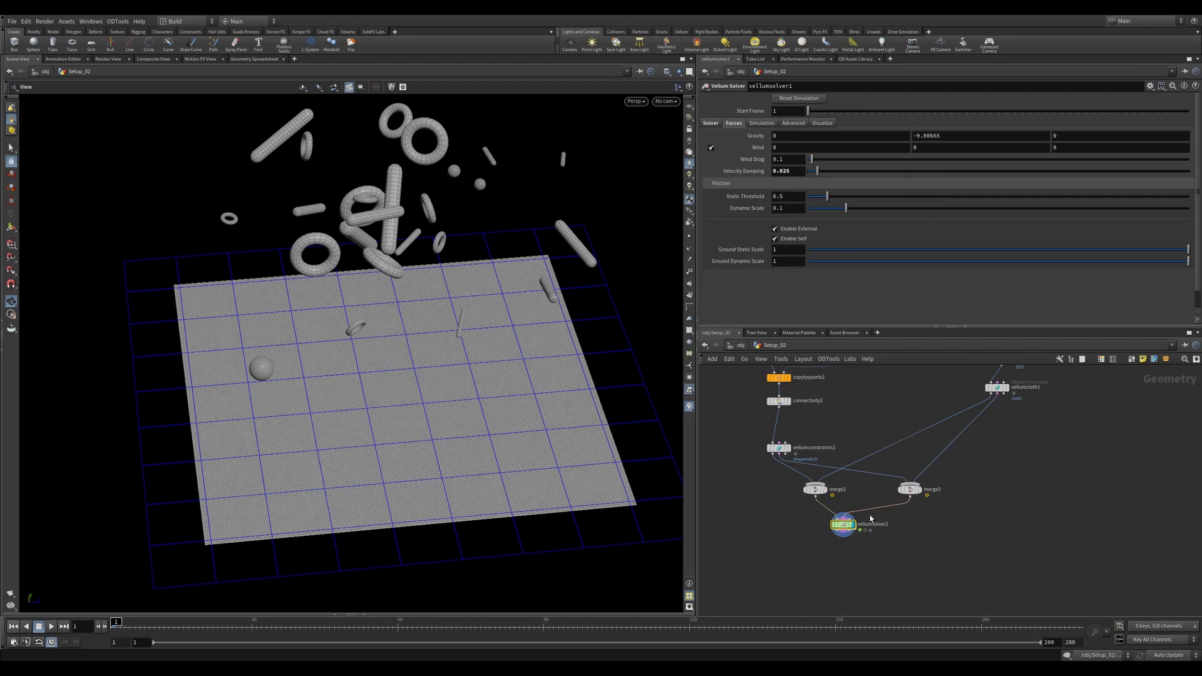
{"action": "left_click", "coordinate": [799, 565]}
{"action": "left_click_drag", "start_coordinate": [591, 407], "coordinate": [568, 313]}
{"action": "left_click", "coordinate": [710, 124]}
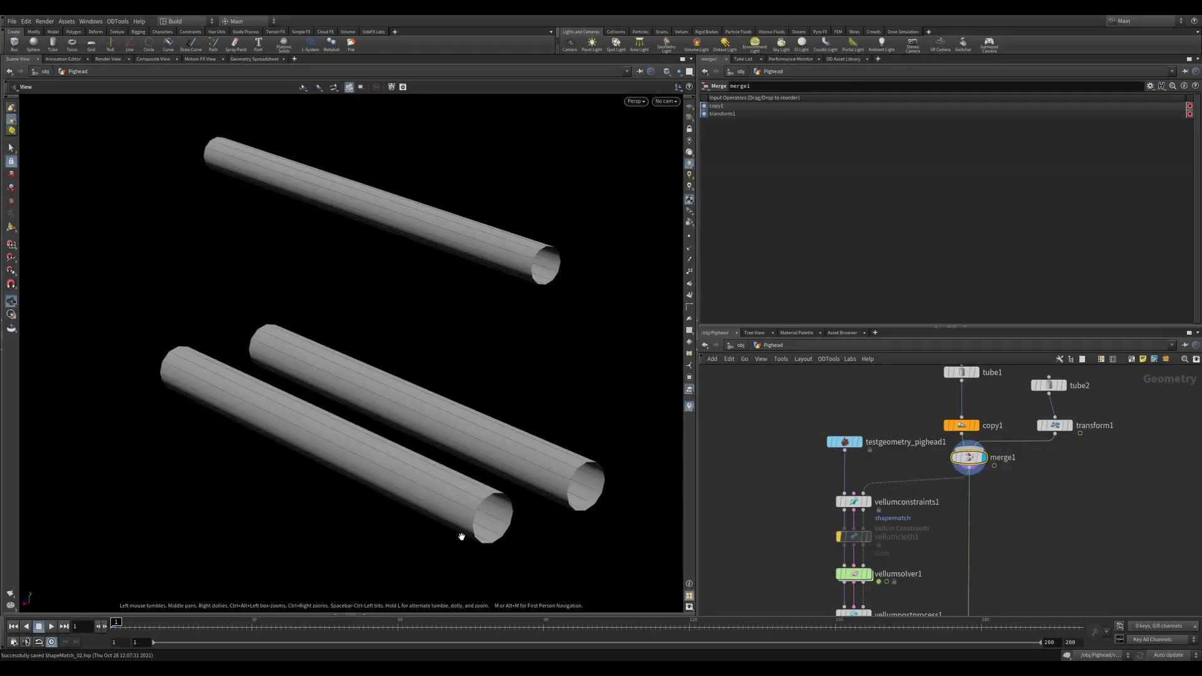
Step: Rewind the pig head setup to the first frame and play its Vellum solver simulation
{"action": "left_click_drag", "start_coordinate": [159, 628], "coordinate": [110, 624]}
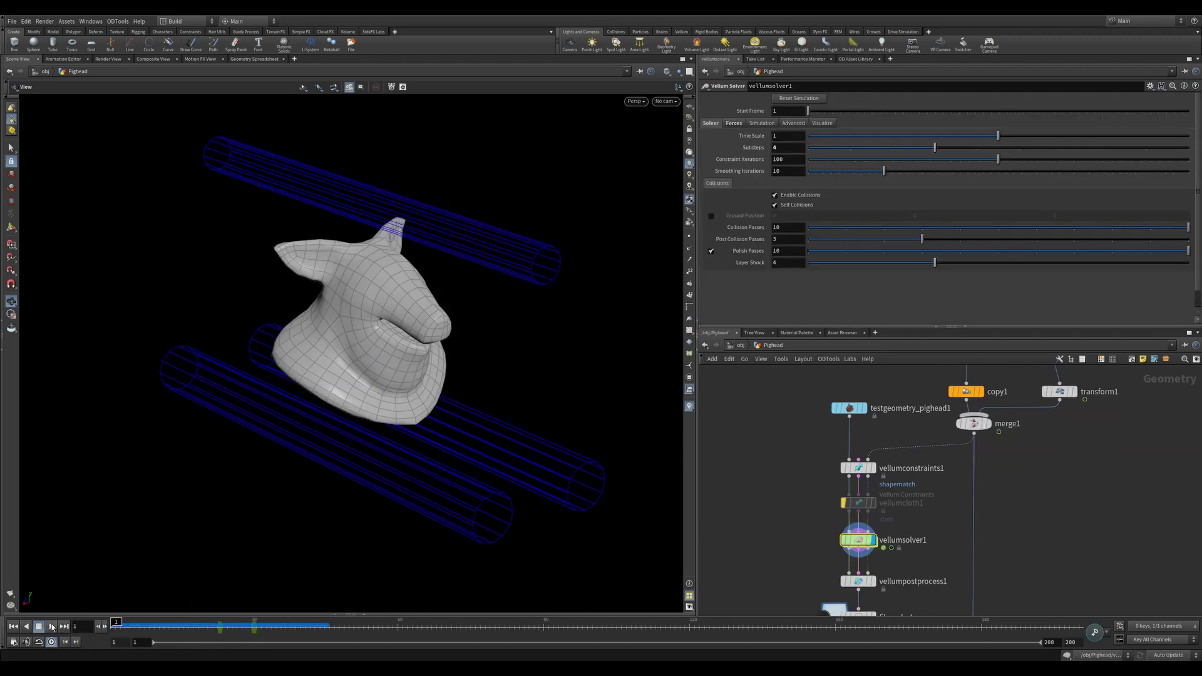
{"action": "left_click", "coordinate": [53, 627]}
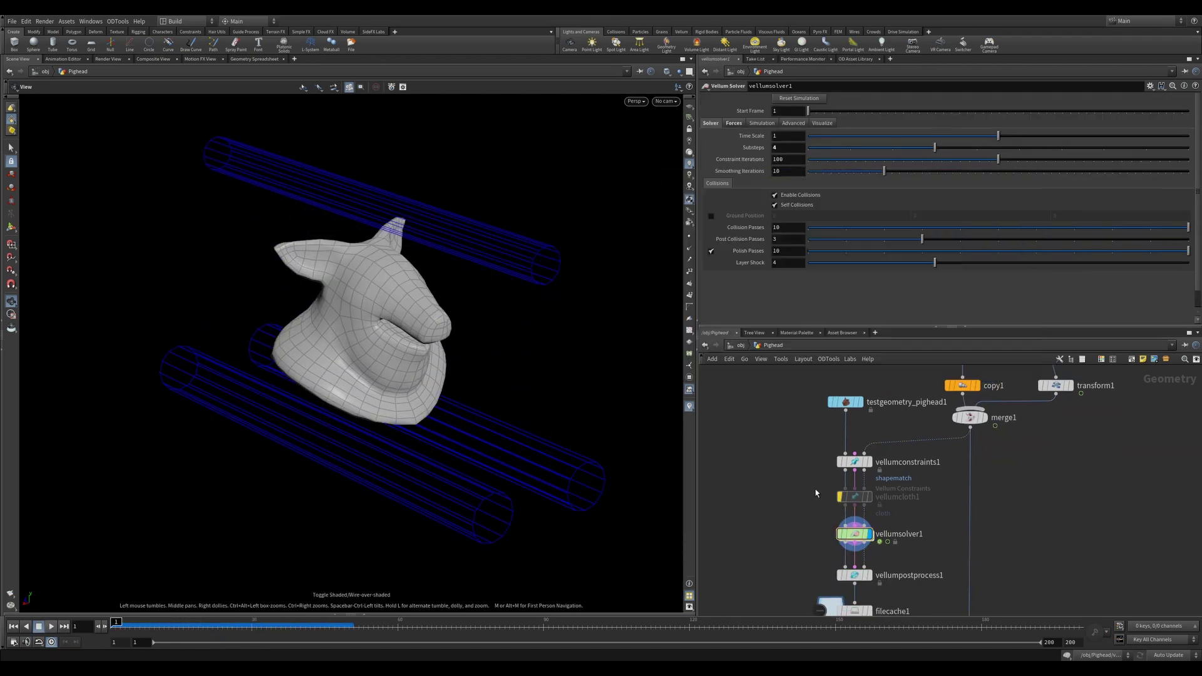
Step: Enable plasticity with a rate of 100 on the pig head's shape-match constraints and replay the simulation
{"action": "left_click", "coordinate": [854, 462]}
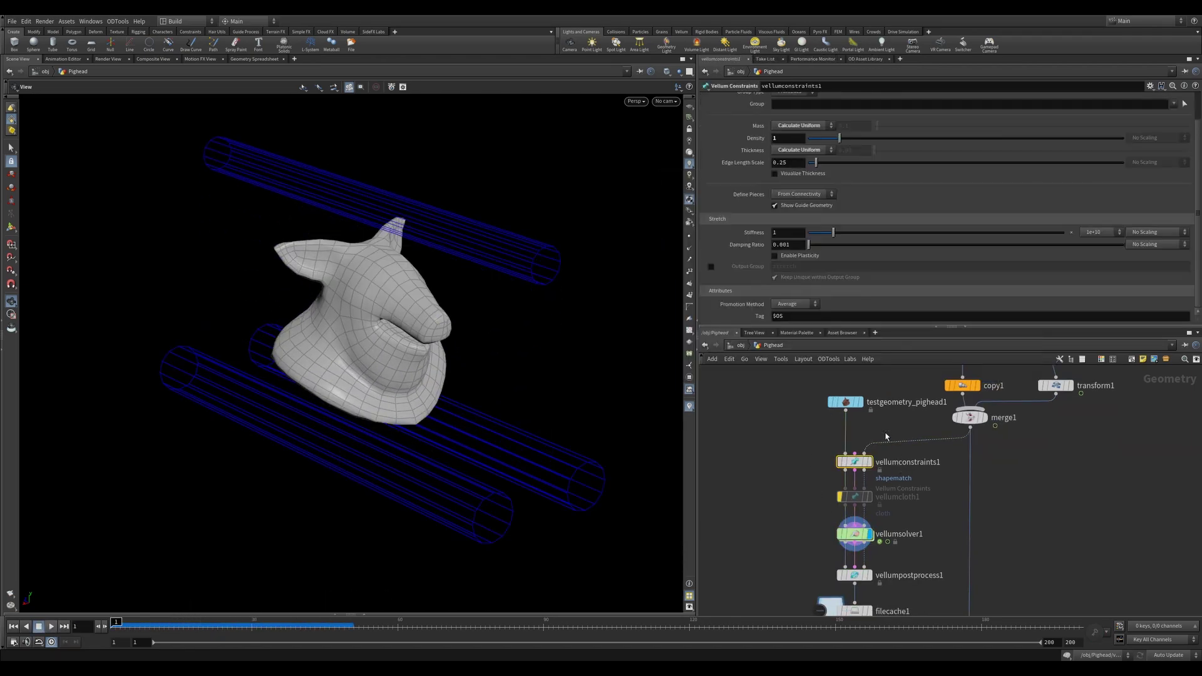
{"action": "key", "text": "ctrl+s"}
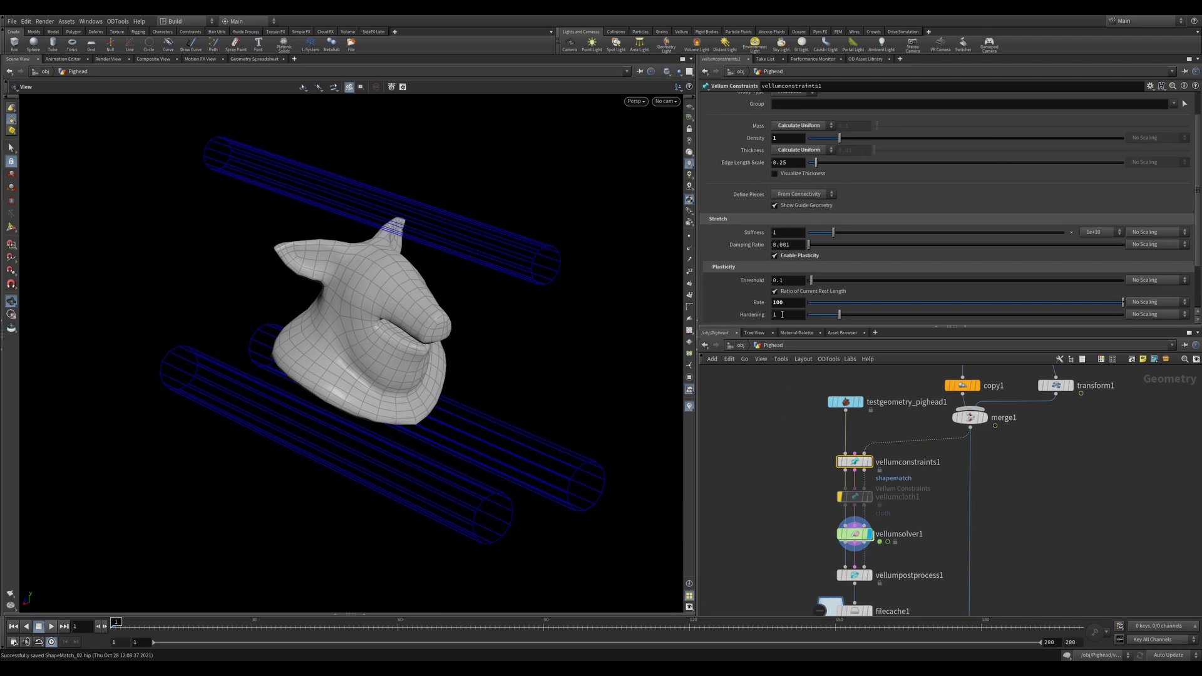
{"action": "mouse_move", "coordinate": [761, 322]}
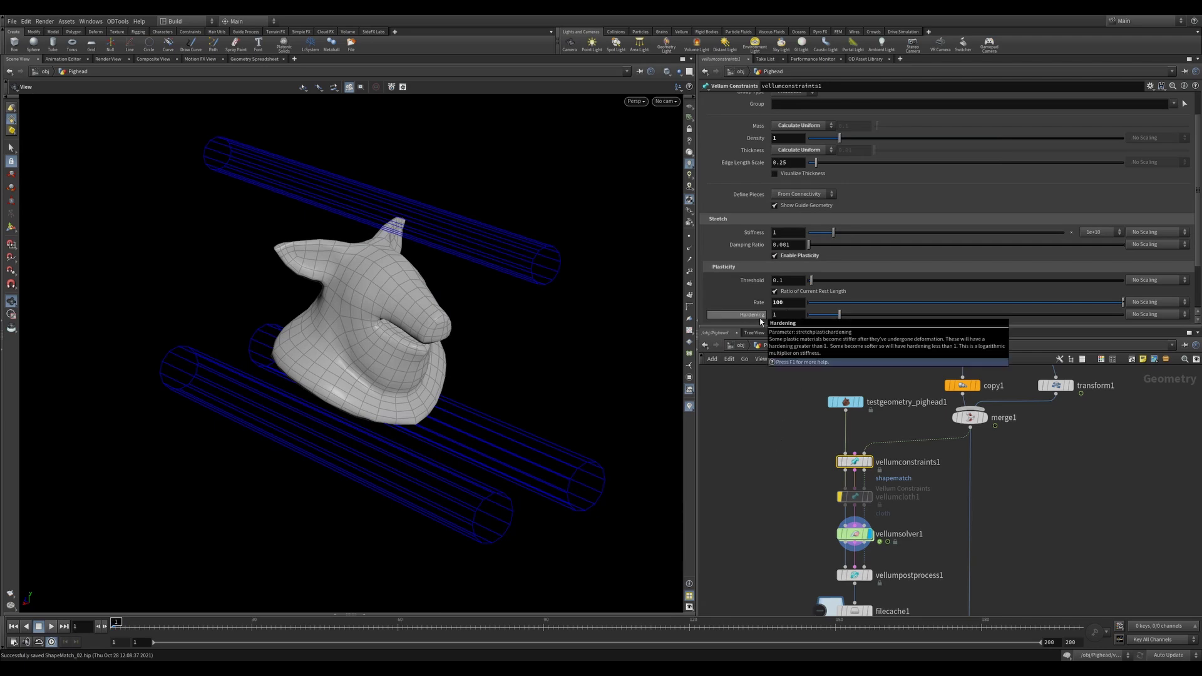
{"action": "scroll", "coordinate": [796, 490], "scroll_direction": "down", "scroll_amount": 2}
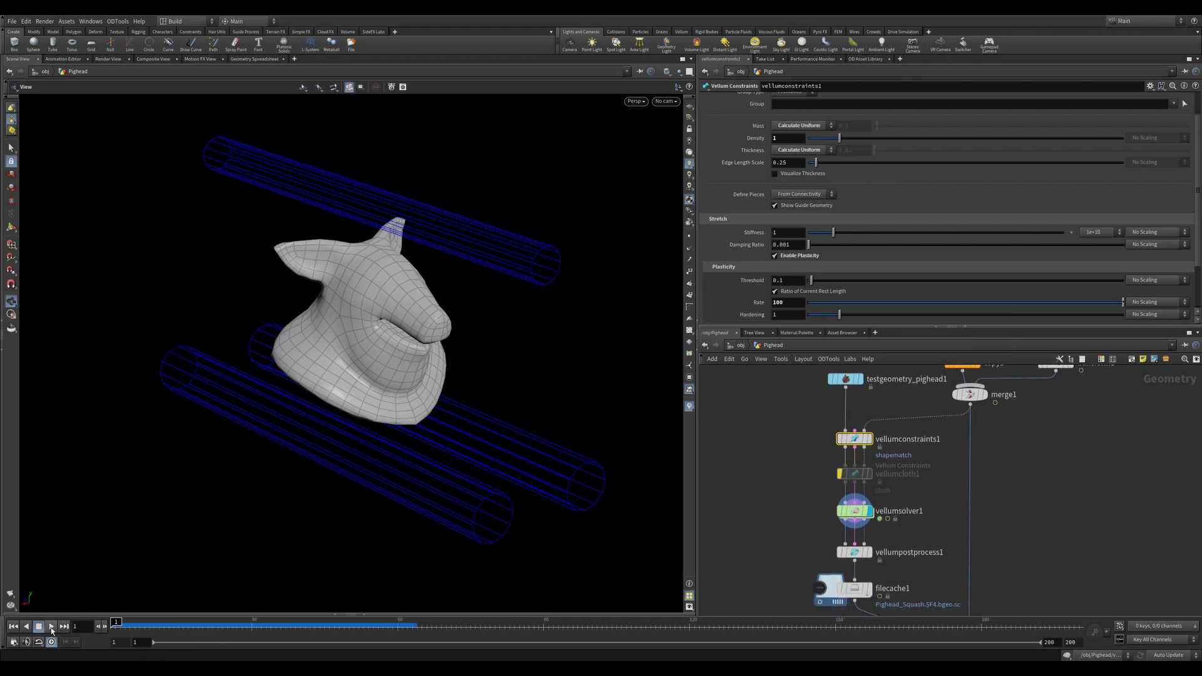
{"action": "left_click", "coordinate": [52, 626]}
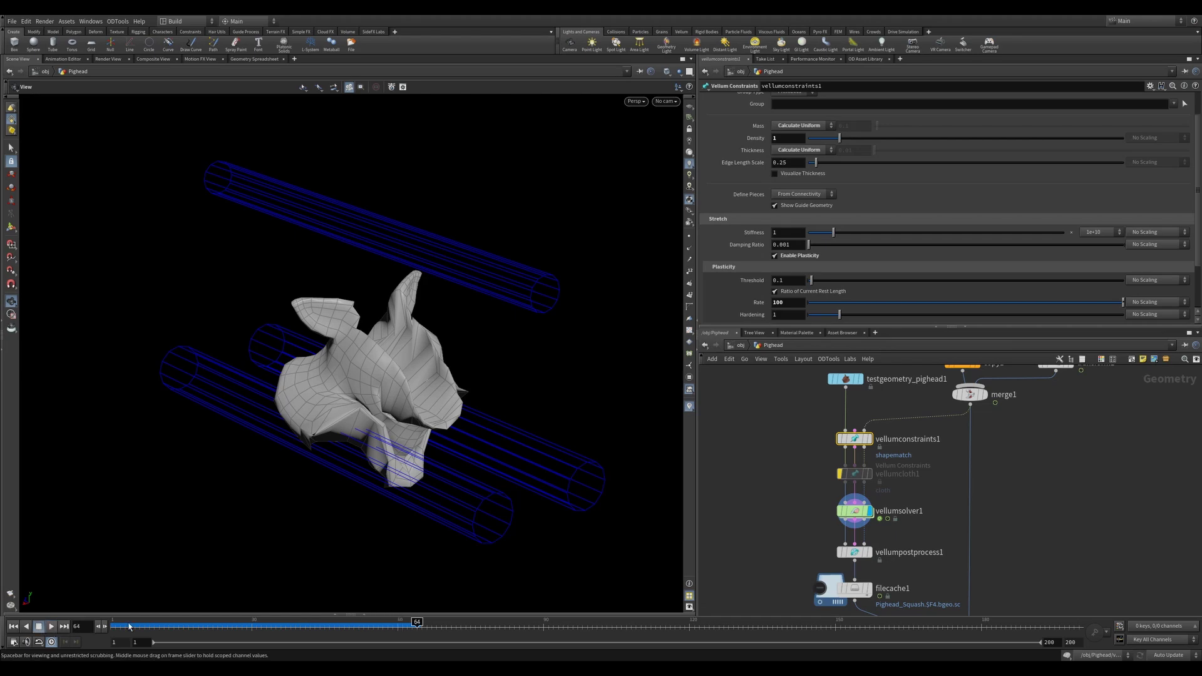
Step: Return the pig head simulation to the first frame and choose the stretch stiffness multiplier for the shape-match constraints
{"action": "left_click_drag", "start_coordinate": [139, 626], "coordinate": [84, 627]}
{"action": "left_click", "coordinate": [807, 455]}
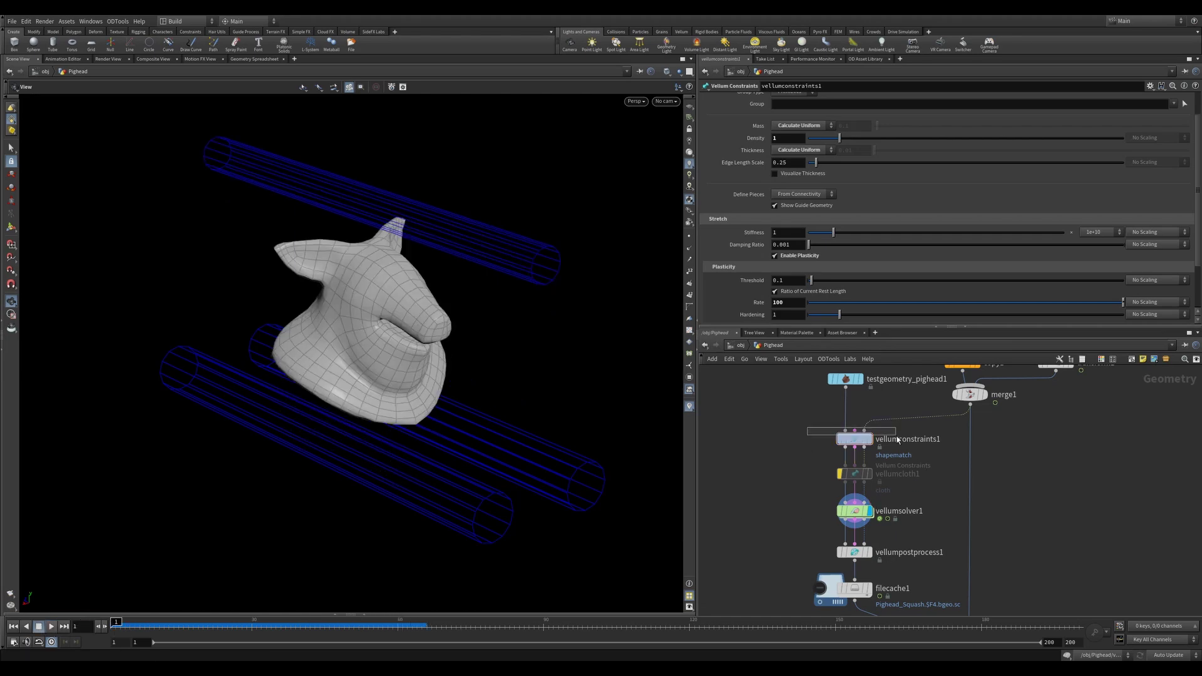
{"action": "left_click", "coordinate": [1100, 232]}
{"action": "left_click", "coordinate": [1095, 246]}
Step: Enable the bypassed vellumcloth1 constraints on the pig head, play the simulation, and rewind to the first frame
{"action": "left_click", "coordinate": [847, 473]}
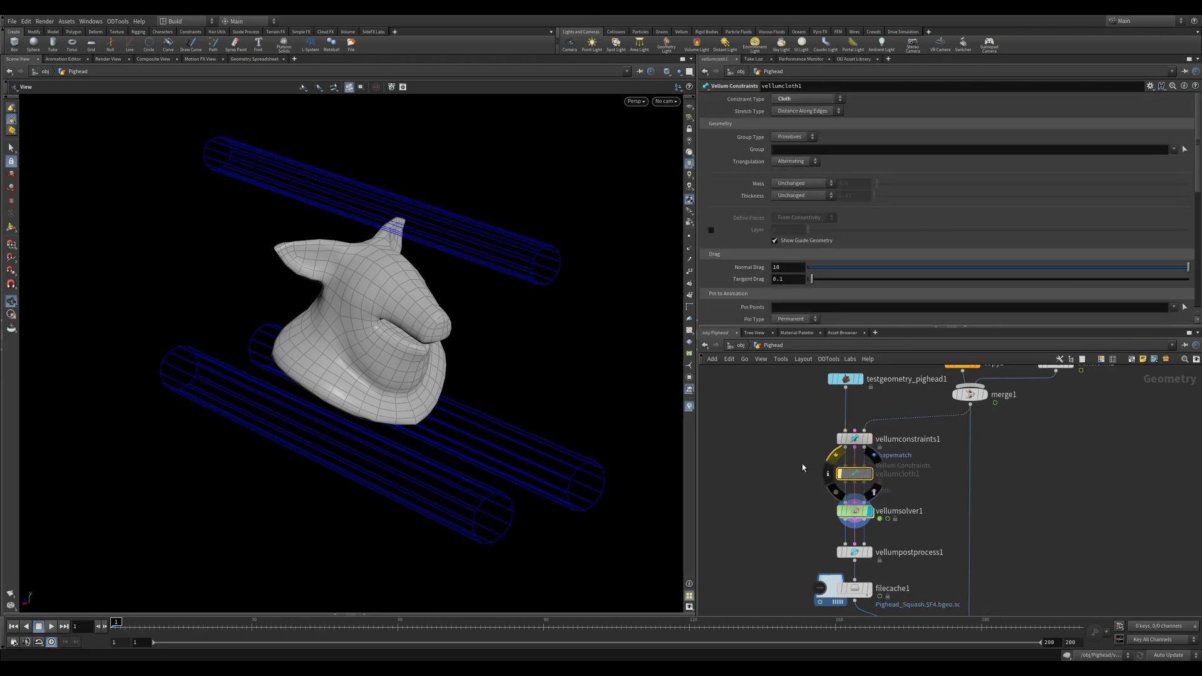
{"action": "left_click", "coordinate": [51, 626]}
{"action": "left_click", "coordinate": [51, 626]}
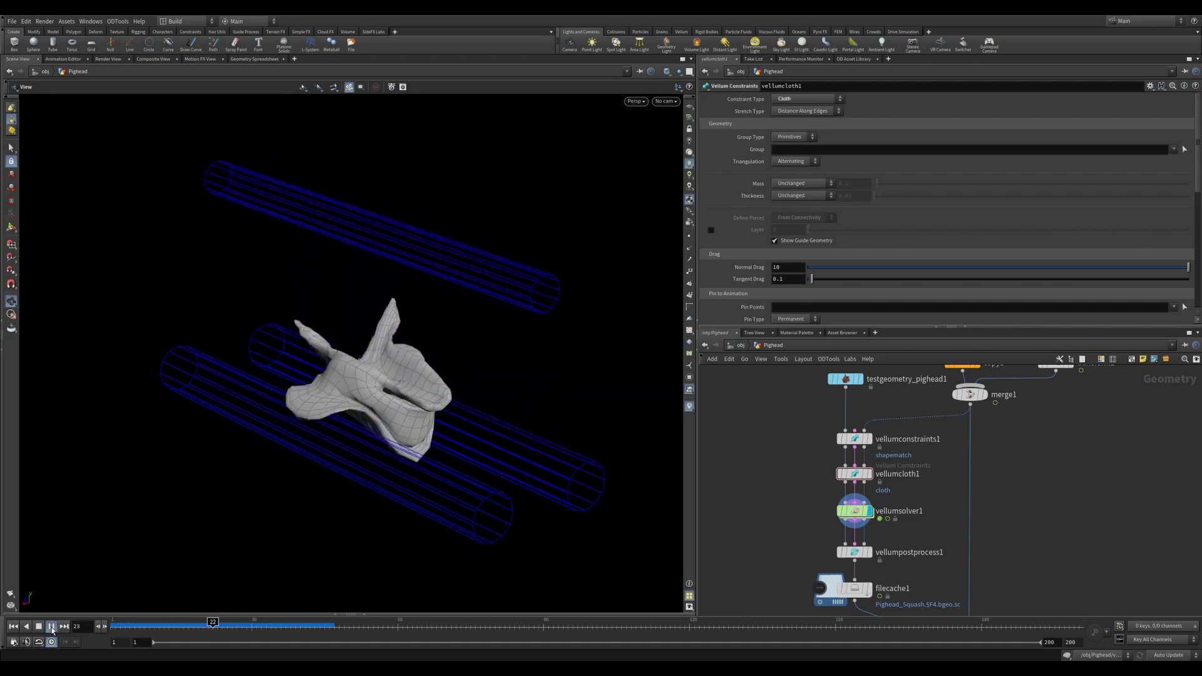
{"action": "left_click_drag", "start_coordinate": [131, 628], "coordinate": [92, 621]}
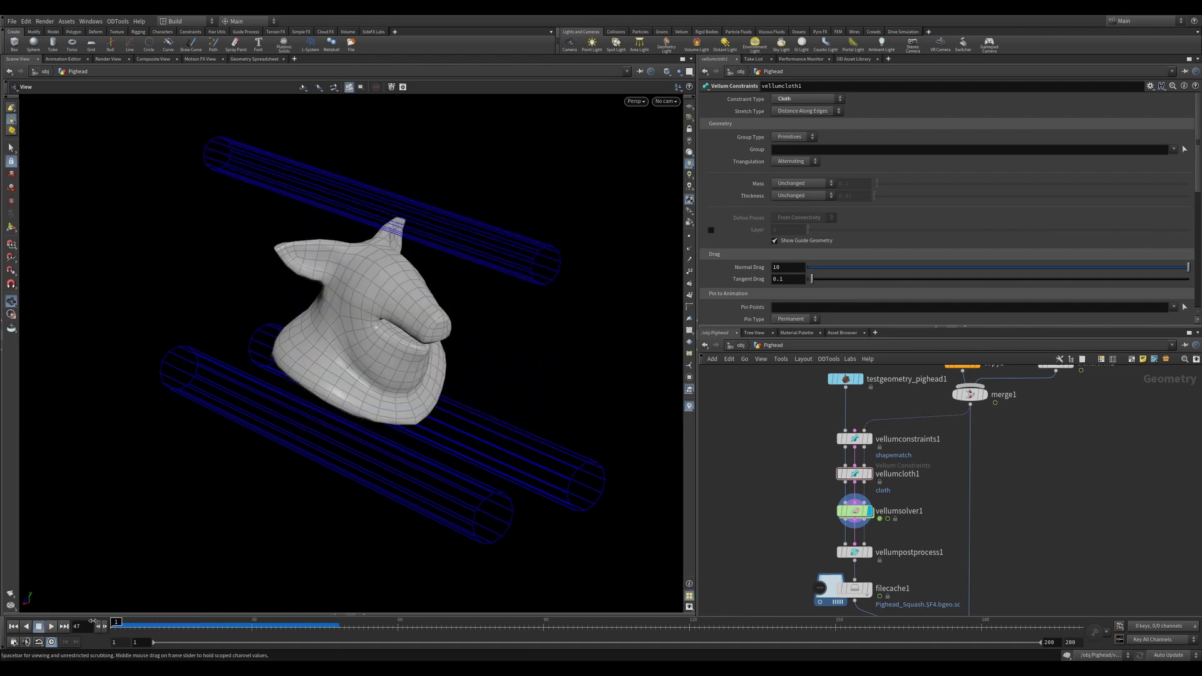
Step: Set the bend stiffness multiplier of the pig head's cloth constraints to 100 and replay the simulation
{"action": "scroll", "coordinate": [762, 313], "scroll_direction": "down", "scroll_amount": 7}
{"action": "left_click", "coordinate": [1092, 255]}
{"action": "left_click", "coordinate": [1088, 344]}
{"action": "key", "text": "ctrl+s"}
{"action": "left_click", "coordinate": [52, 626]}
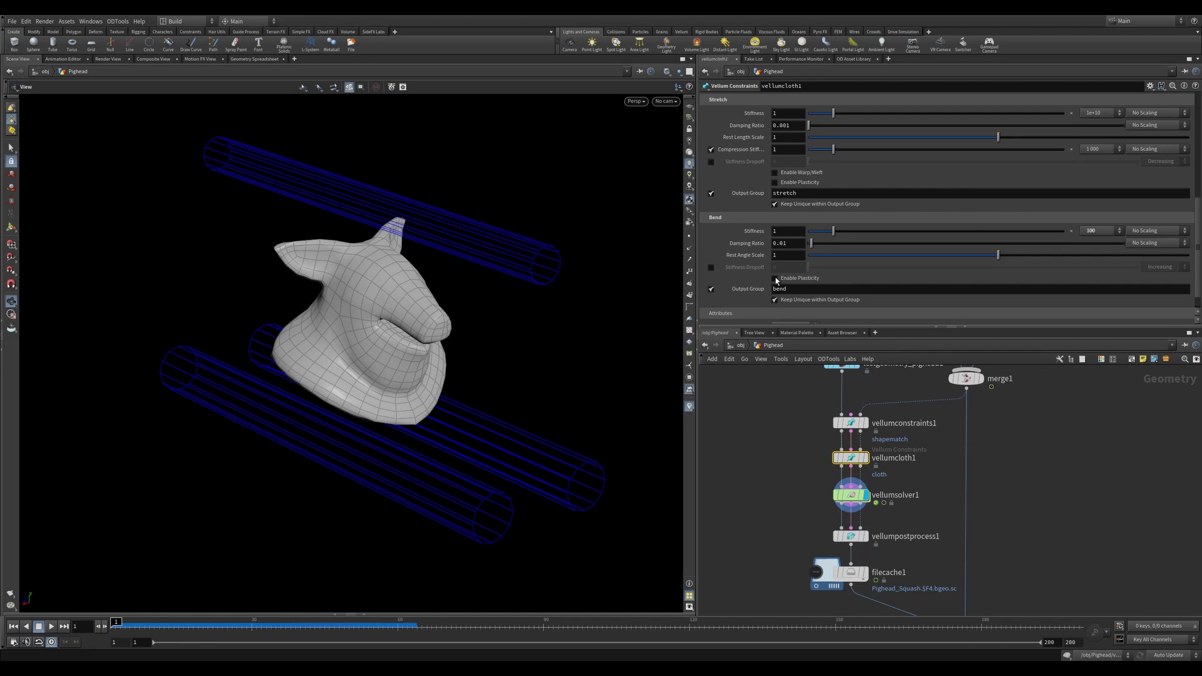
Step: Enable bend plasticity with a rate of 10 on the cloth constraints and play the result displayed through the Vellum Post-Process node
{"action": "left_click", "coordinate": [775, 278]}
{"action": "scroll", "coordinate": [776, 275], "scroll_direction": "down", "scroll_amount": 2}
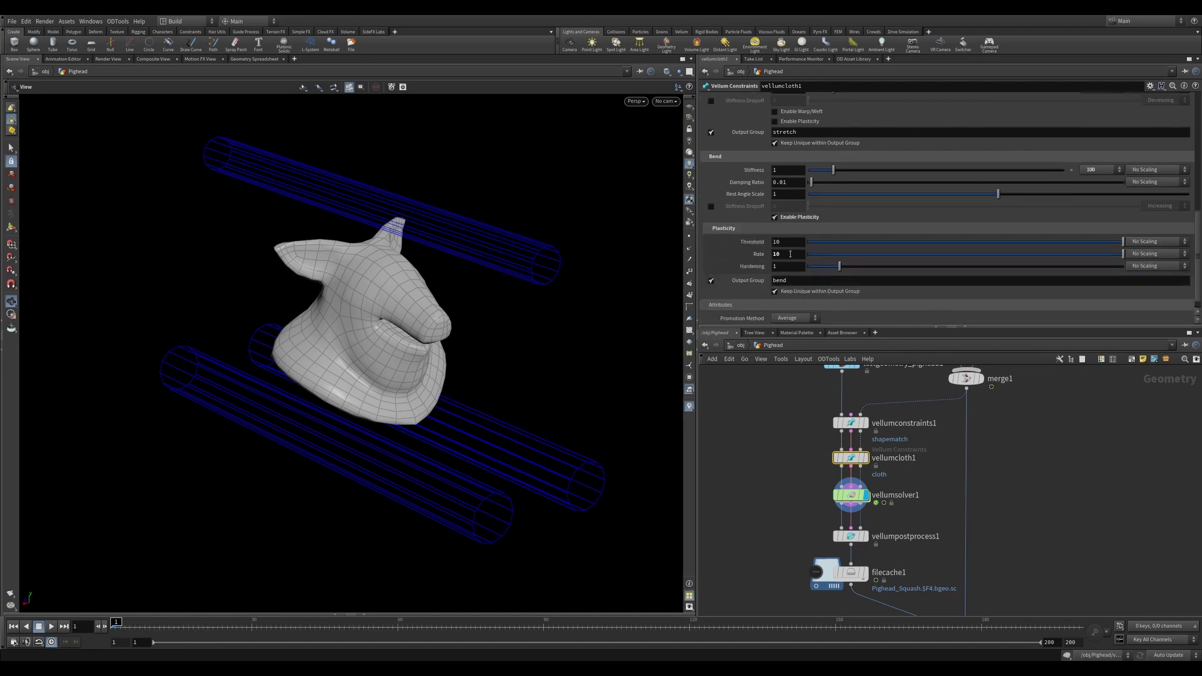
{"action": "left_click", "coordinate": [851, 495]}
{"action": "left_click", "coordinate": [51, 626]}
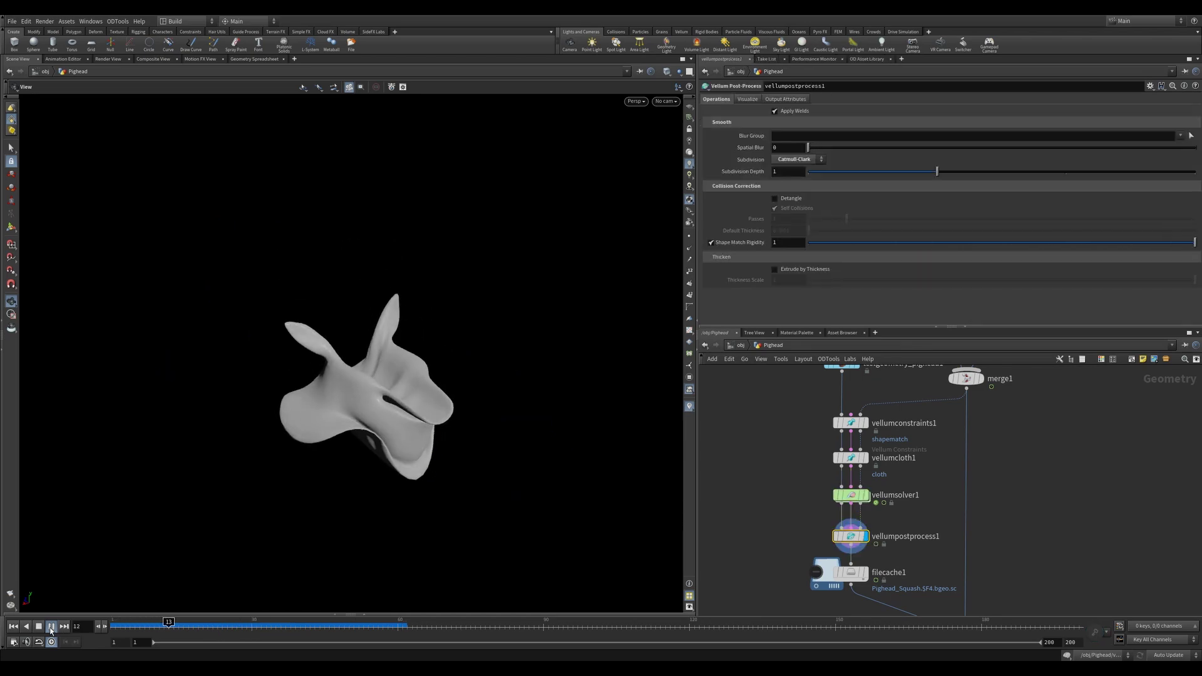